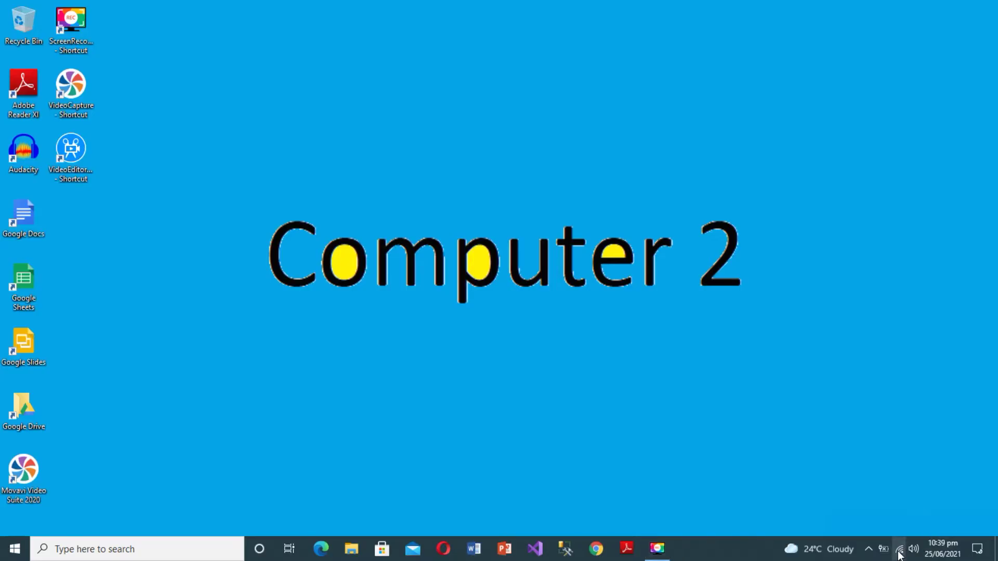
Step: After glancing at the Wi-Fi list, open This PC's System information page from File Explorer
{"action": "left_click", "coordinate": [899, 553]}
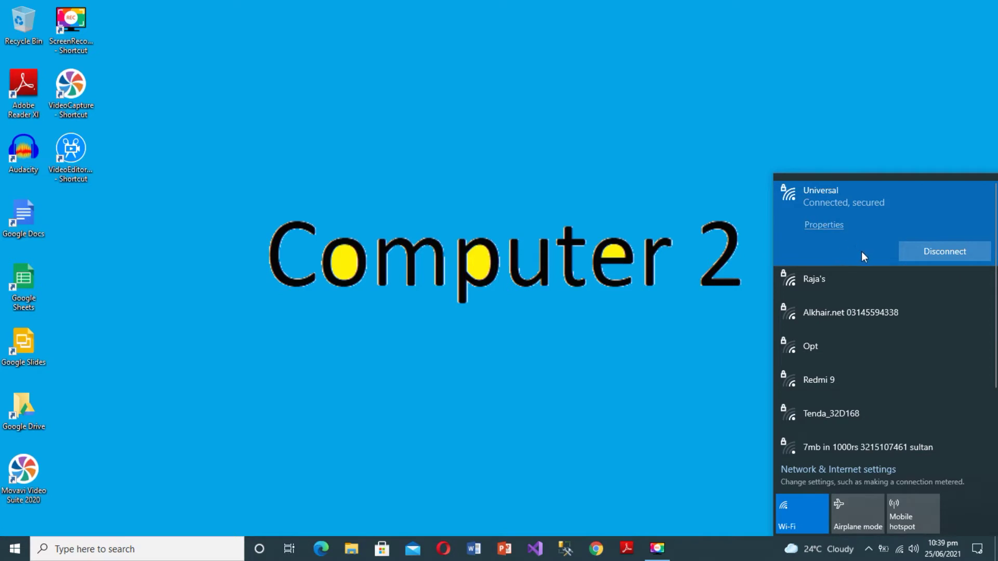
{"action": "left_click", "coordinate": [665, 438]}
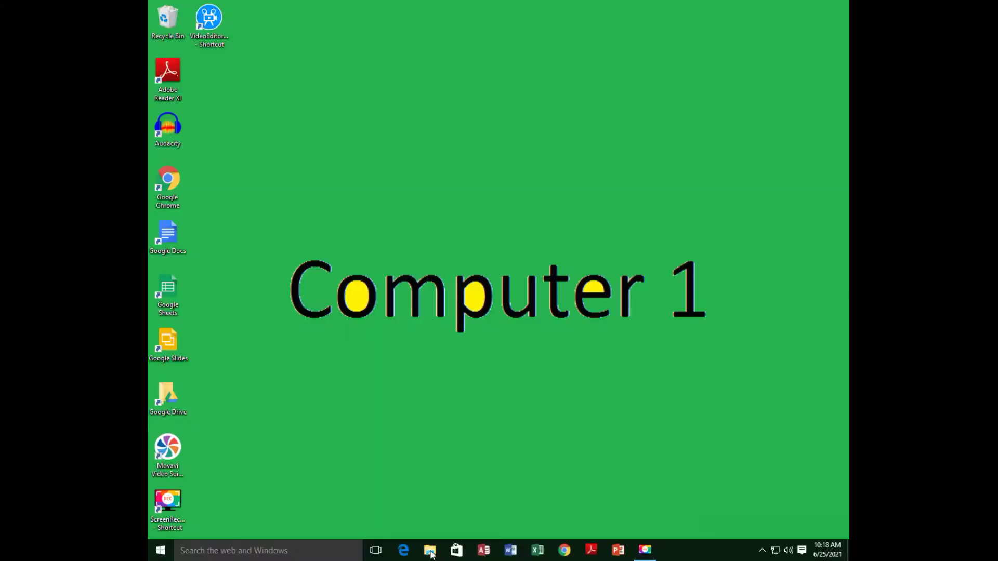
{"action": "left_click", "coordinate": [429, 550]}
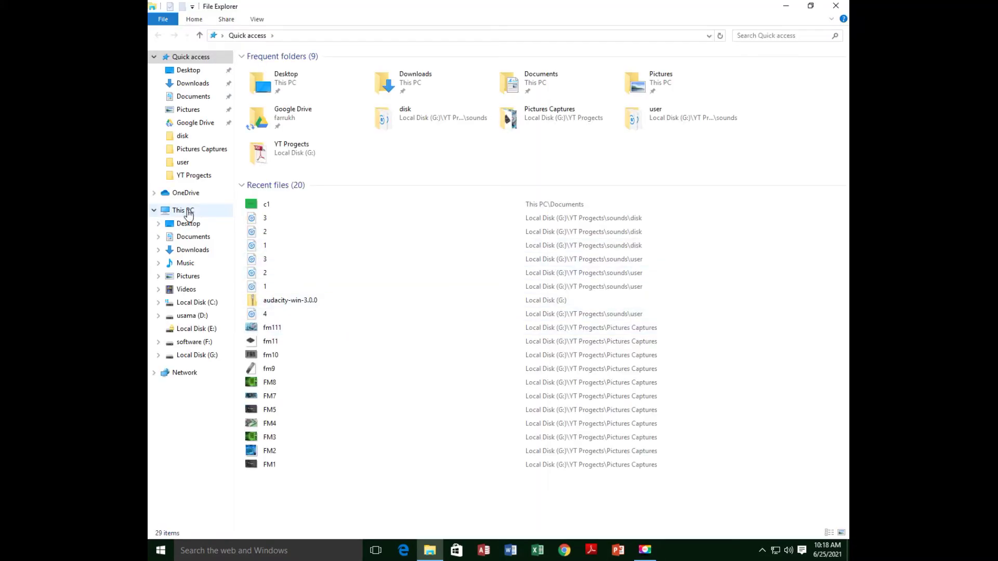
{"action": "right_click", "coordinate": [188, 214]}
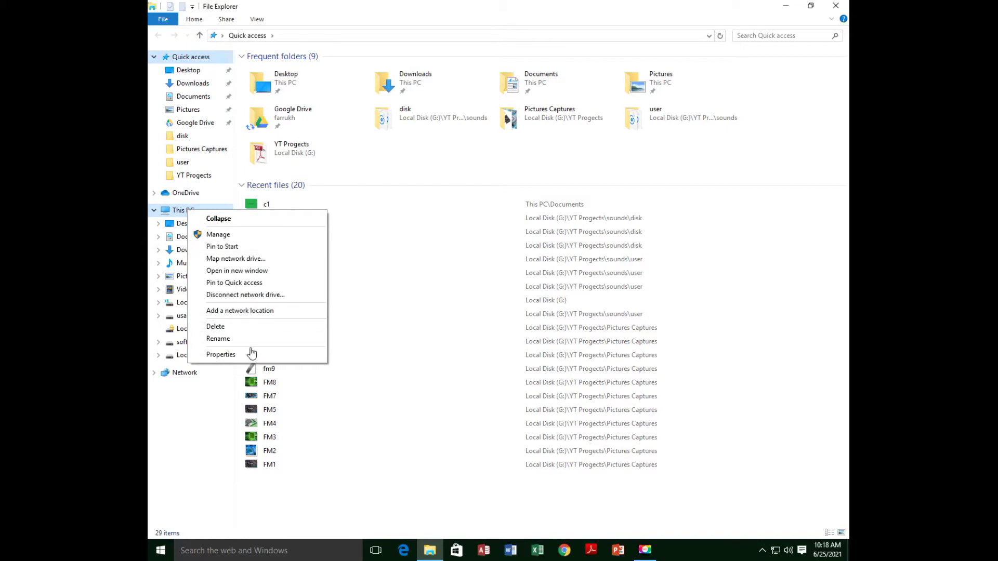
{"action": "left_click", "coordinate": [237, 357]}
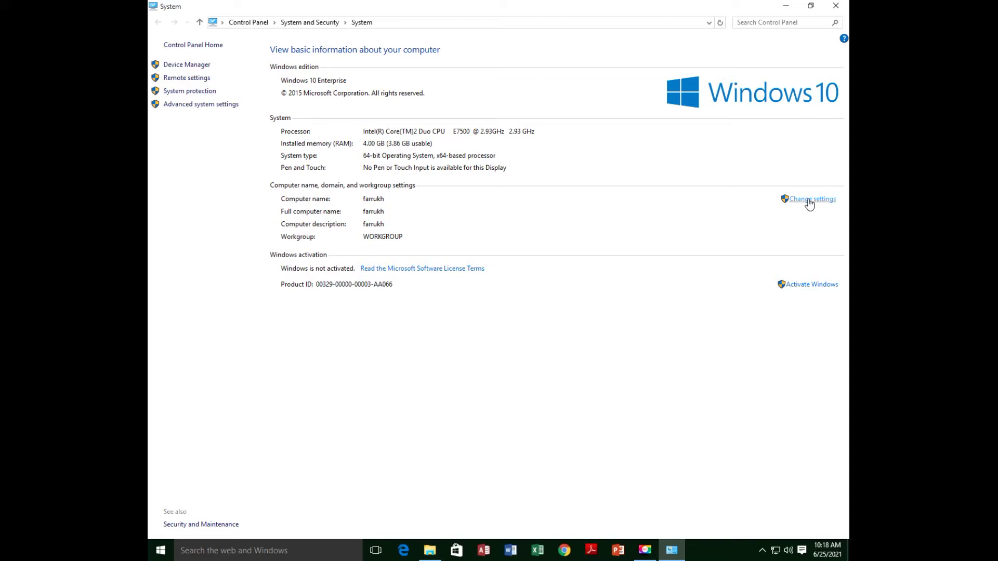
Step: Enter Computer1 as the computer description and bring up the computer name change dialog
{"action": "left_click", "coordinate": [808, 201]}
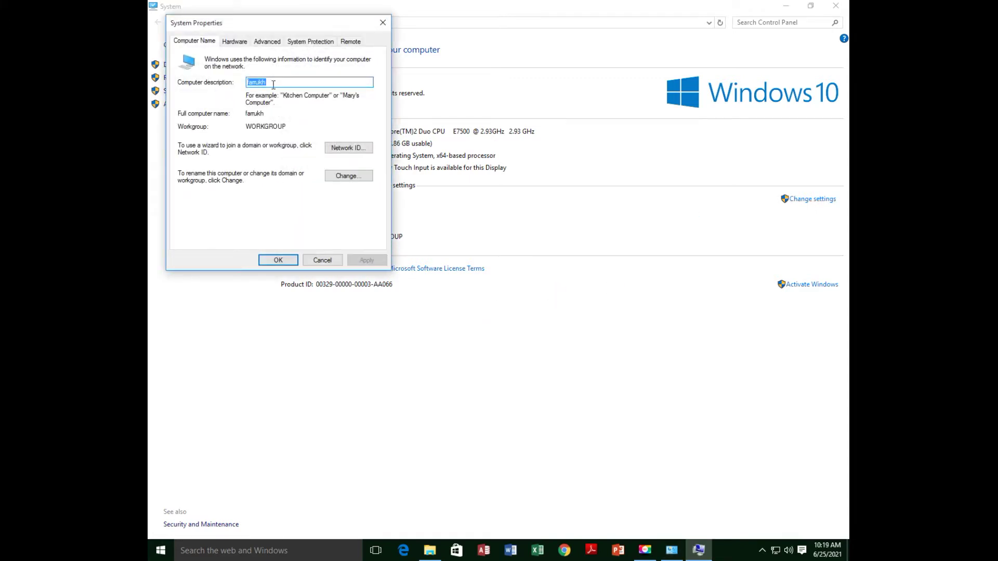
{"action": "type", "text": "Computer1"}
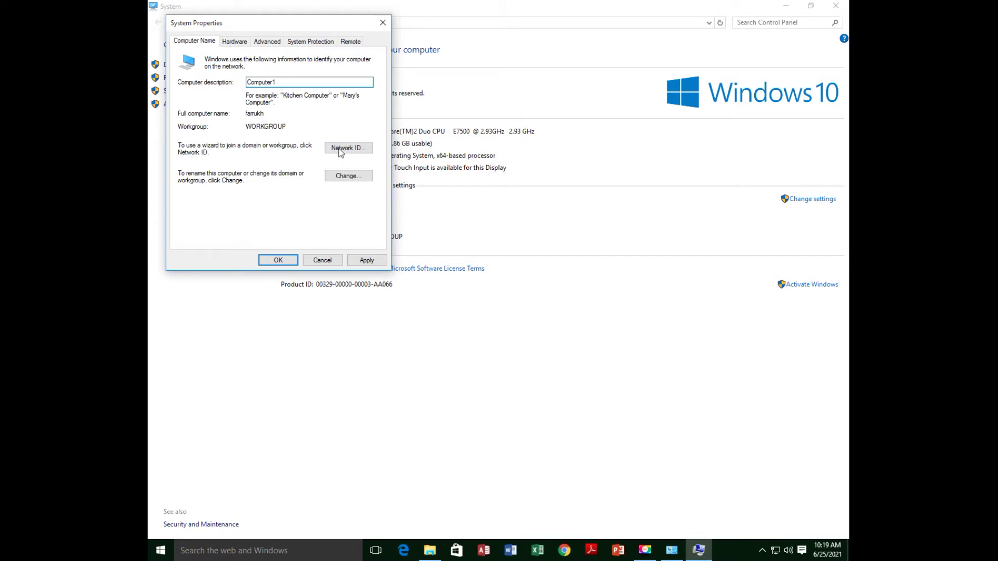
{"action": "left_click", "coordinate": [348, 176]}
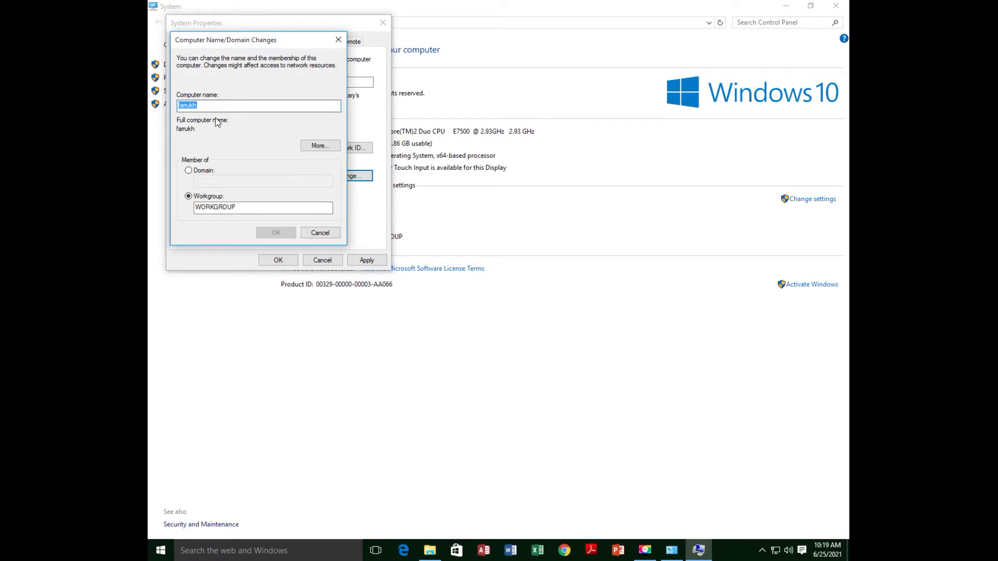
Step: Rename the computer to Computer1 in WORKGROUP after fixing an invalid name, accept the restart notice, and close System Properties
{"action": "type", "text": "Computer 1"}
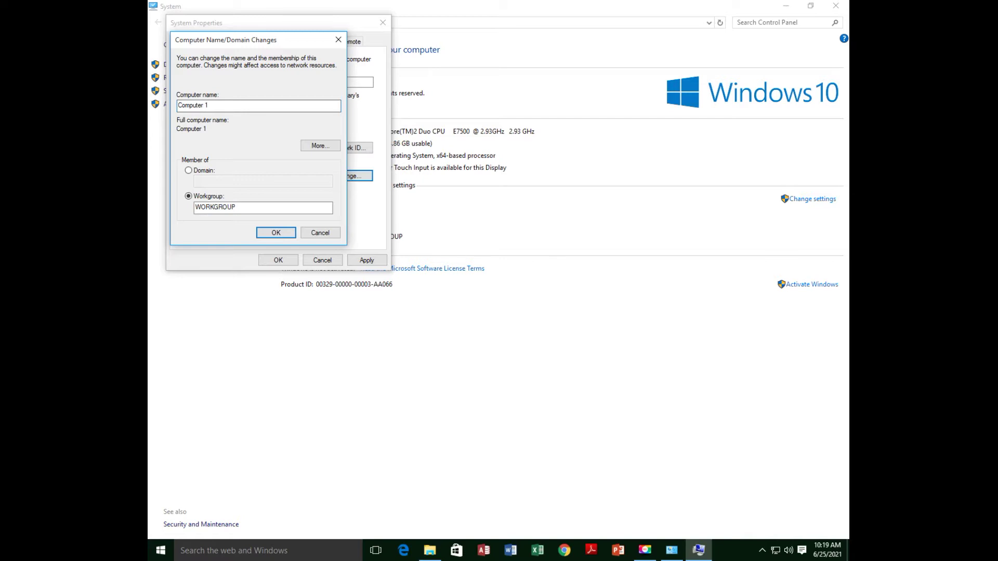
{"action": "left_click", "coordinate": [276, 234]}
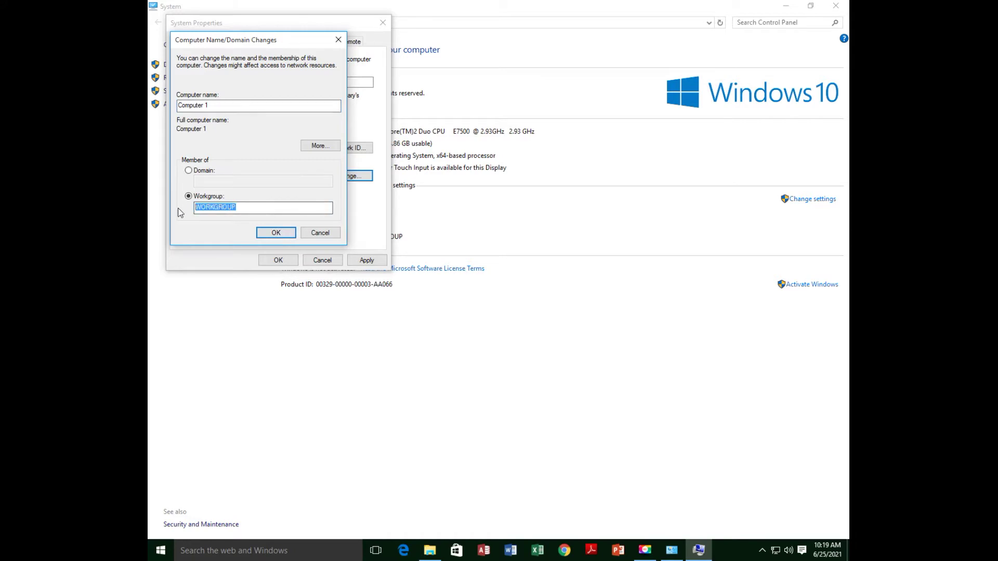
{"action": "left_click", "coordinate": [284, 237]}
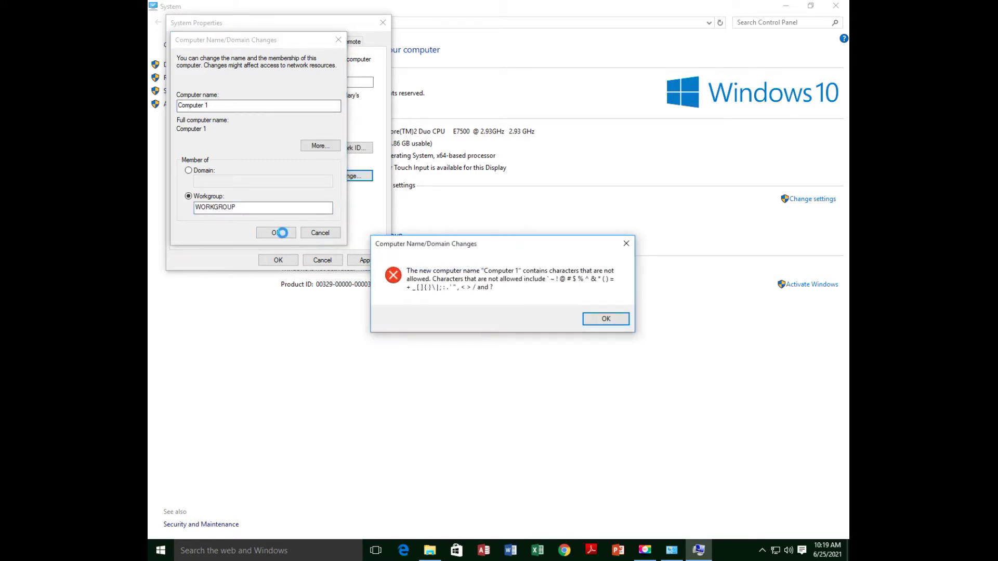
{"action": "left_click", "coordinate": [619, 318]}
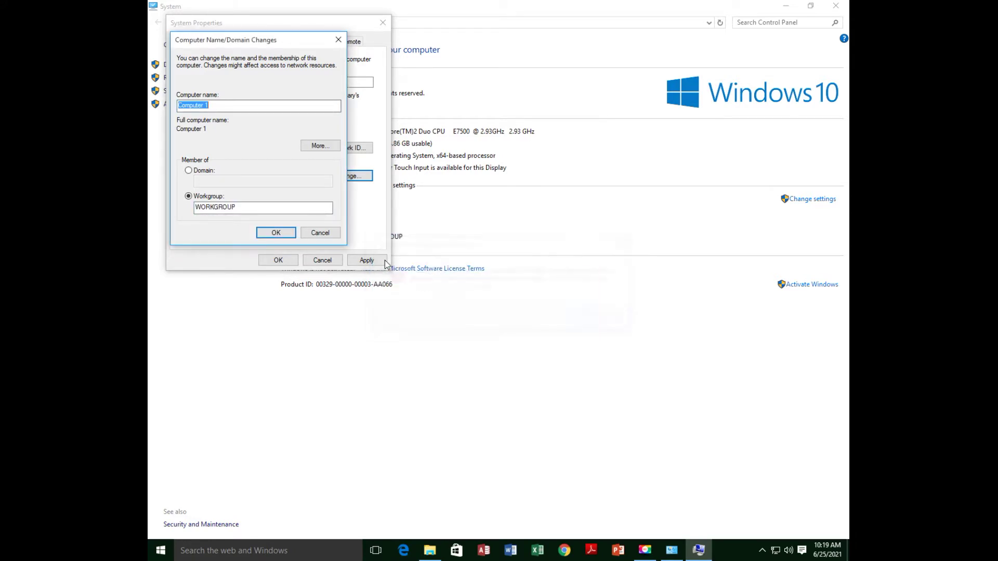
{"action": "left_click", "coordinate": [216, 105]}
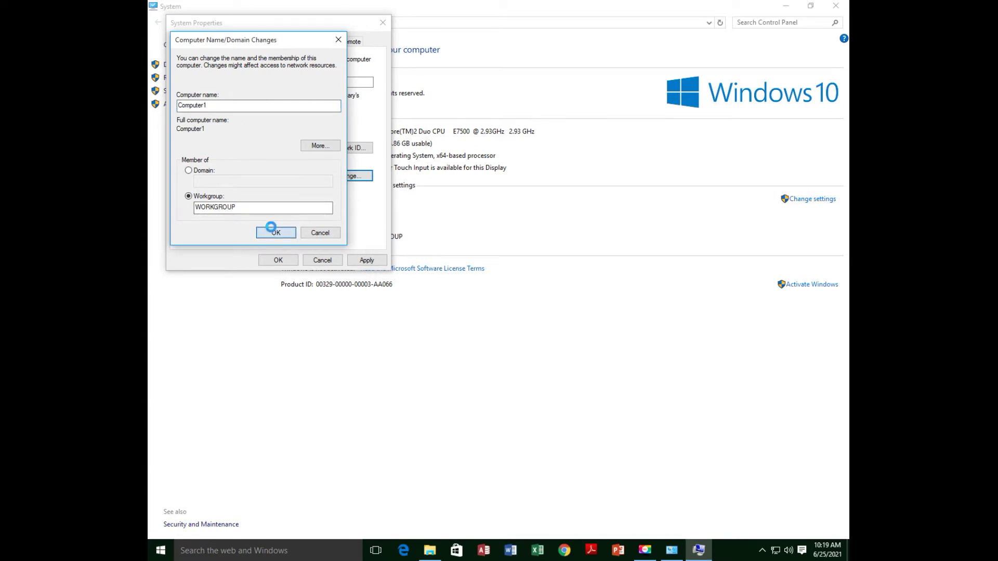
{"action": "left_click", "coordinate": [272, 230]}
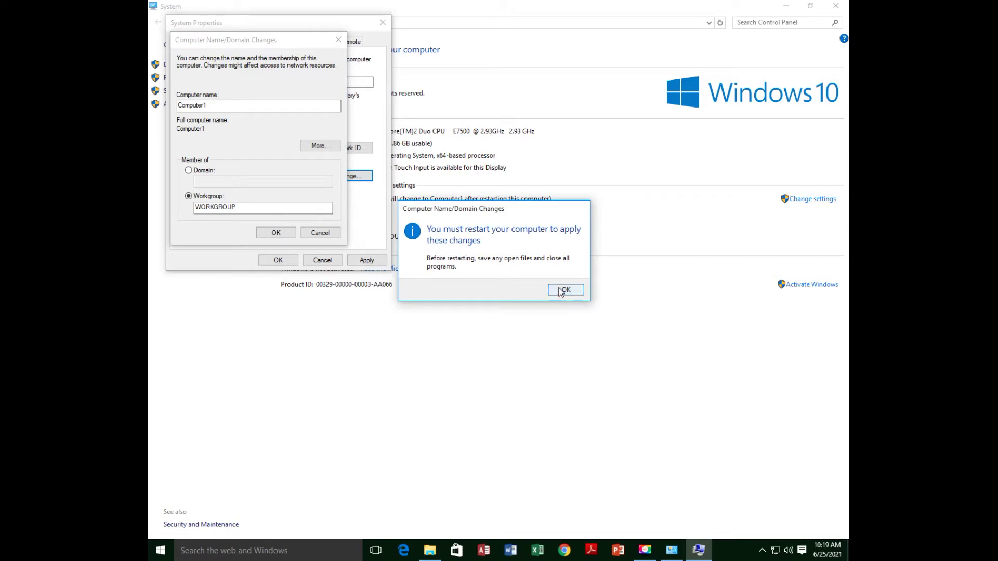
{"action": "left_click", "coordinate": [564, 290]}
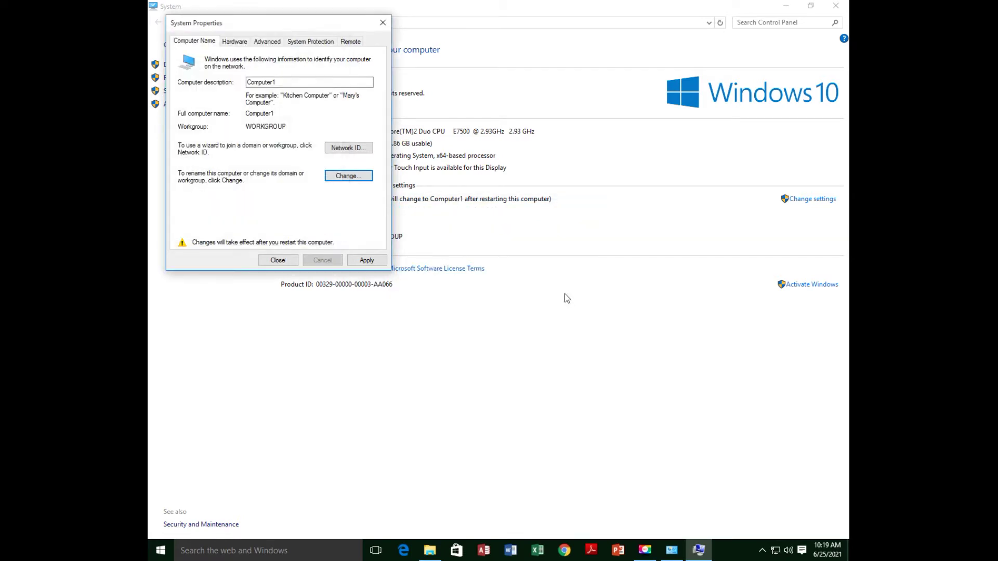
{"action": "left_click", "coordinate": [372, 261]}
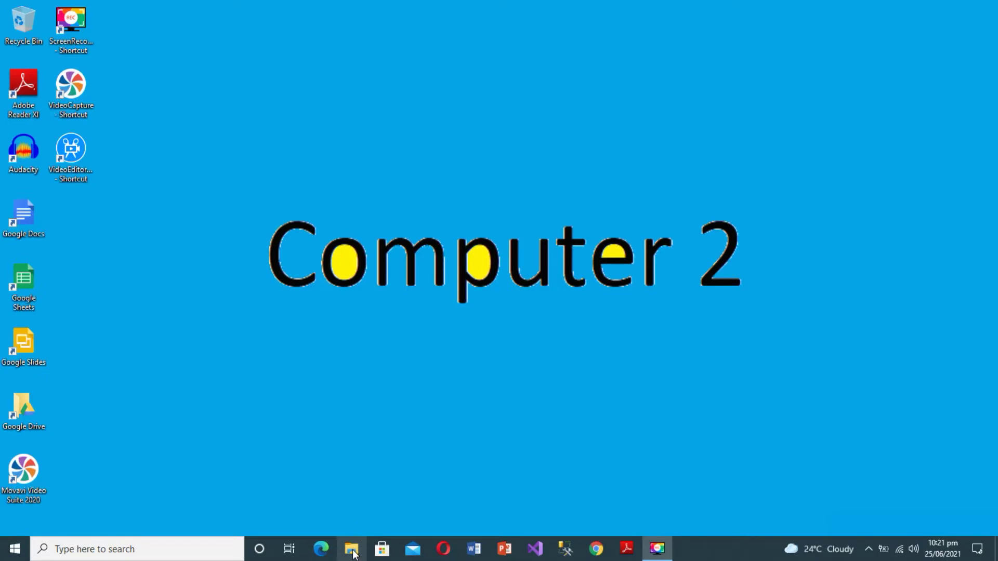
Step: Open the second PC's system information via This PC's Properties in File Explorer
{"action": "left_click", "coordinate": [351, 549]}
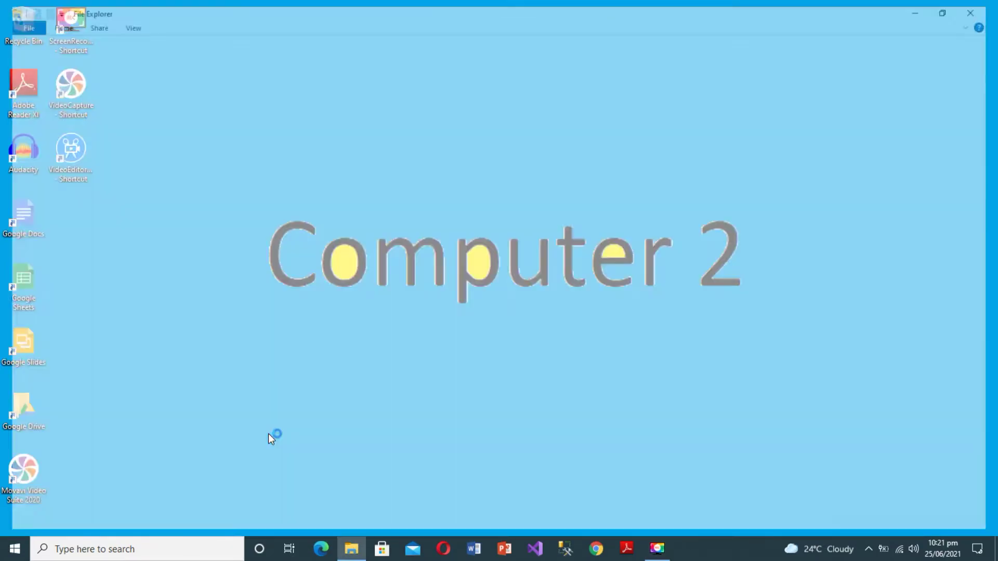
{"action": "right_click", "coordinate": [44, 203]}
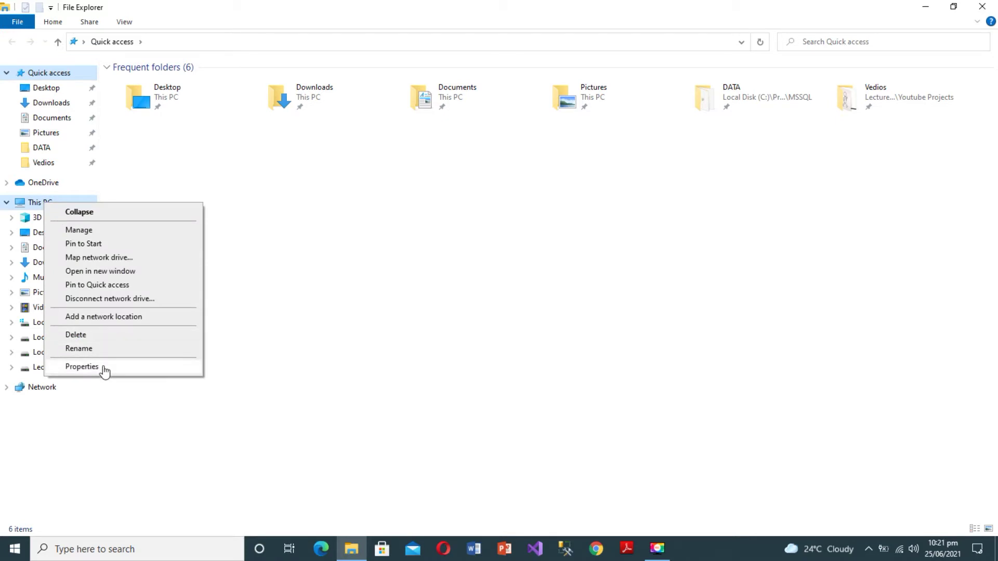
{"action": "left_click", "coordinate": [103, 366]}
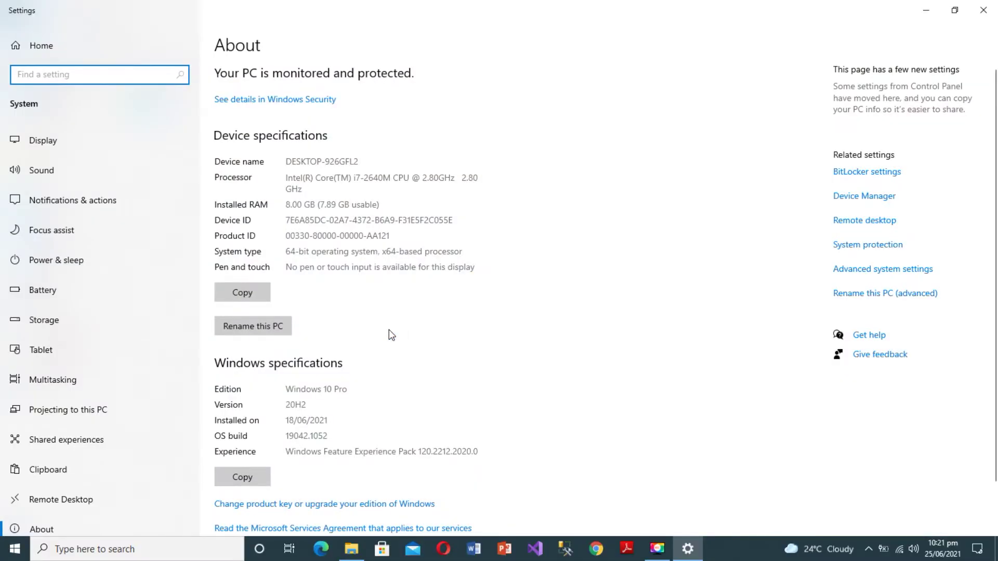
Step: Rename this PC to computer2 and submit the new name
{"action": "scroll", "coordinate": [380, 329], "scroll_direction": "down", "scroll_amount": 1}
{"action": "left_click", "coordinate": [270, 268]}
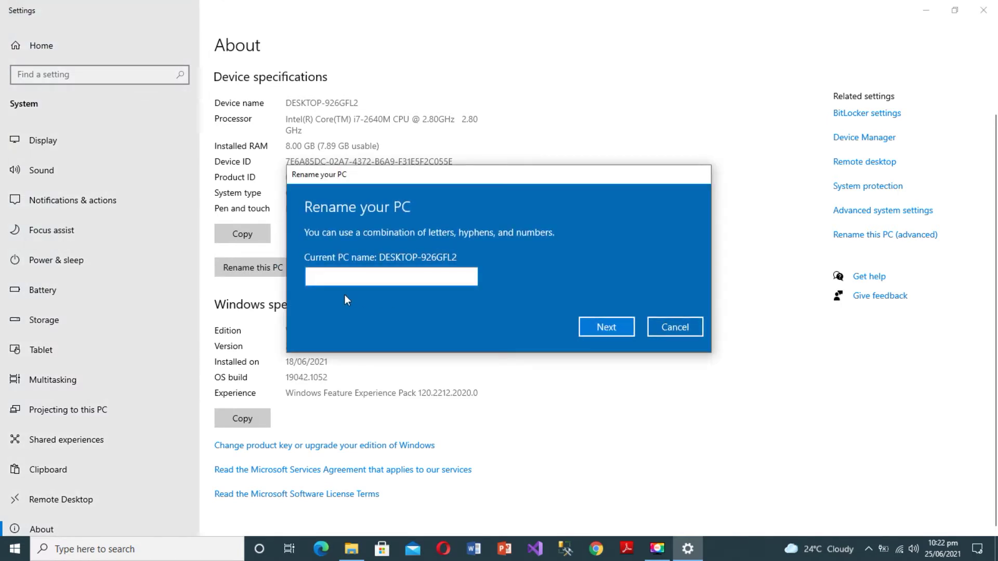
{"action": "type", "text": "computer2"}
{"action": "left_click", "coordinate": [591, 326]}
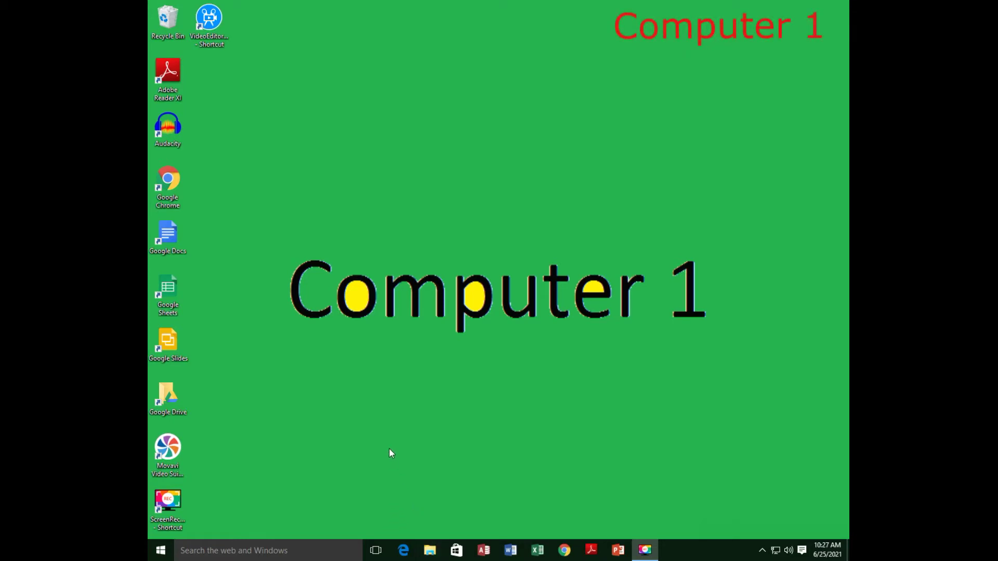
Step: On the first computer, browse the Network view and open COMPUTER1's shared contents
{"action": "key", "text": "super+e"}
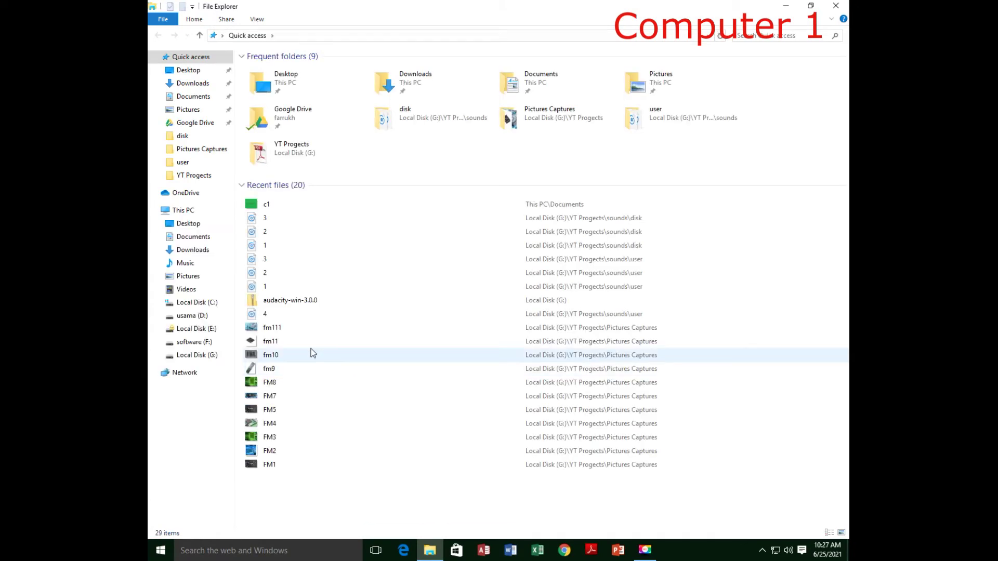
{"action": "left_click", "coordinate": [182, 377]}
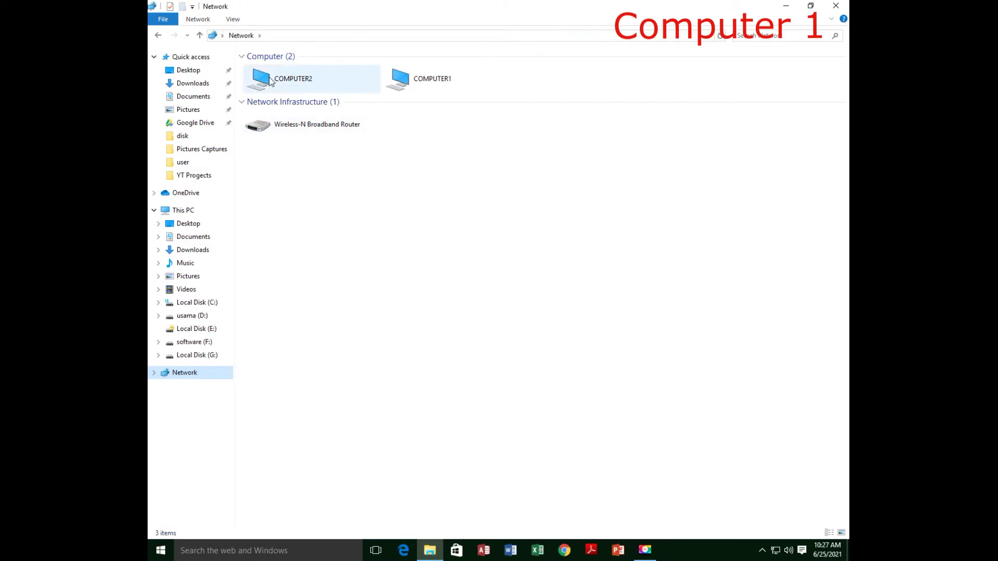
{"action": "left_click", "coordinate": [444, 78]}
{"action": "left_click", "coordinate": [273, 85]}
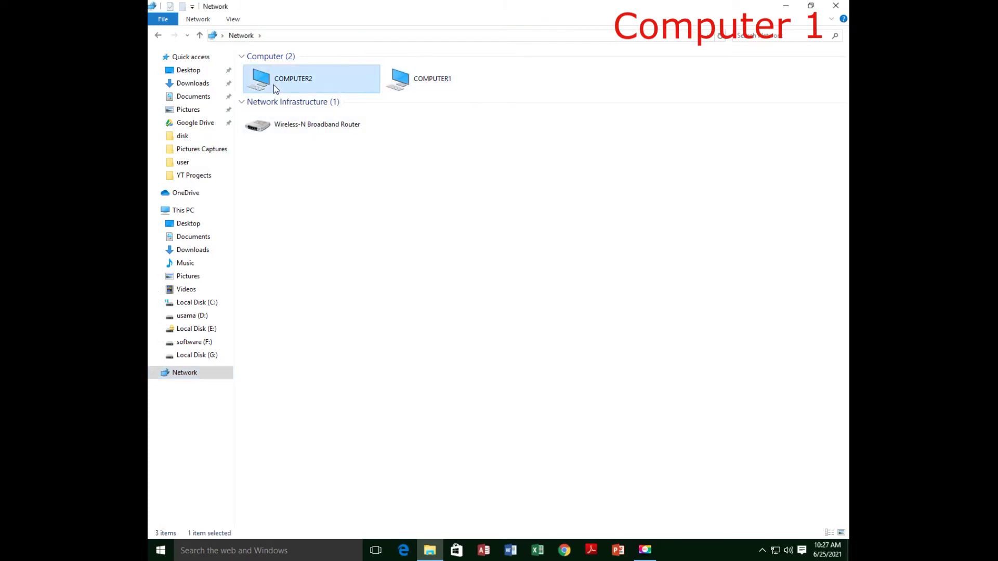
{"action": "double_click", "coordinate": [414, 84]}
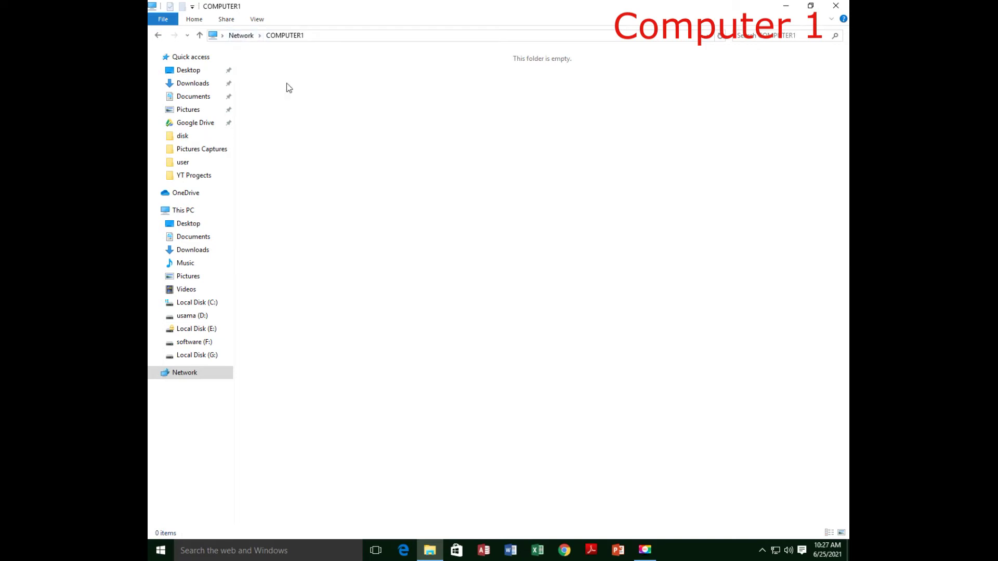
{"action": "left_click", "coordinate": [242, 36]}
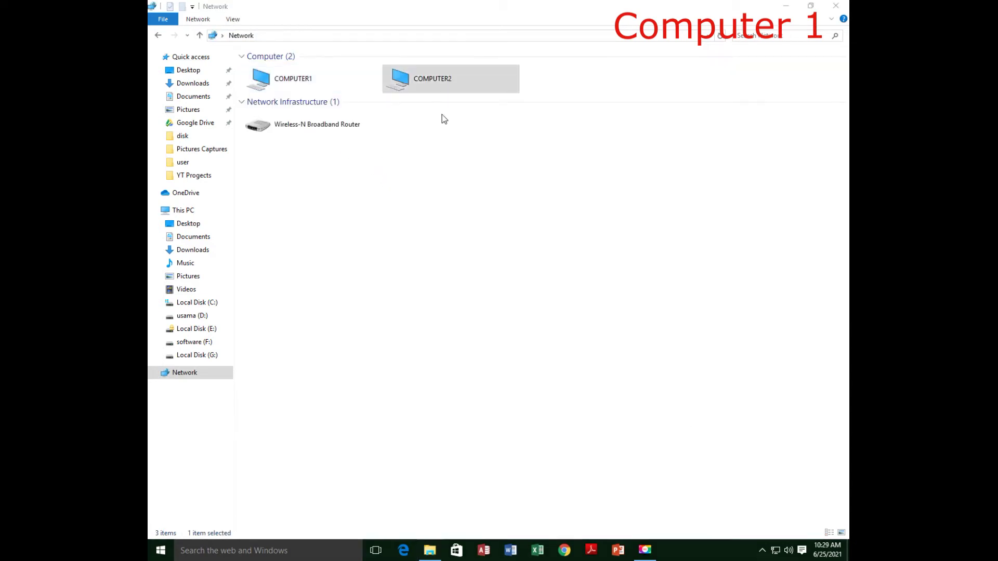
Step: Try opening COMPUTER2 from the network list and dismiss the access error
{"action": "double_click", "coordinate": [438, 87]}
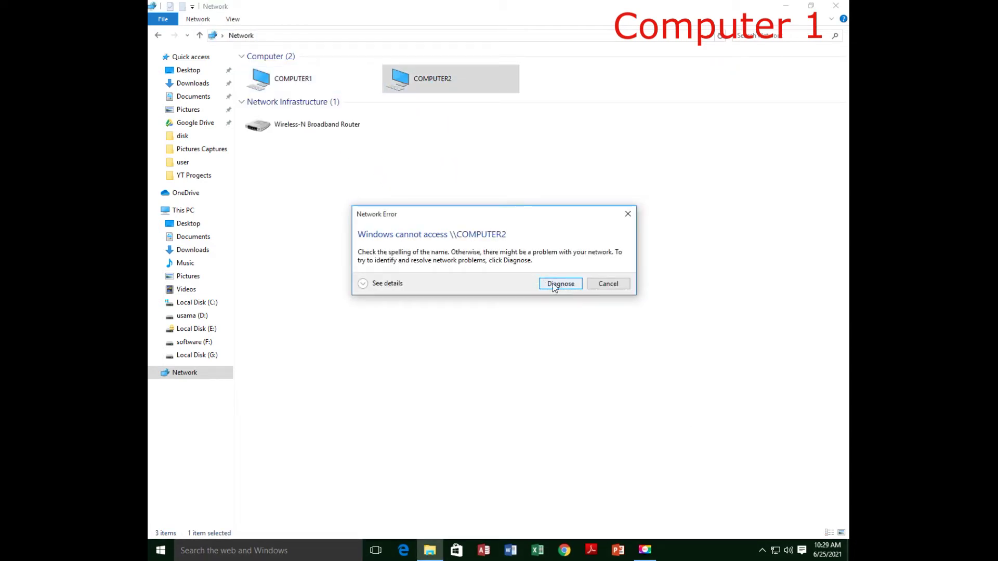
{"action": "left_click", "coordinate": [606, 285]}
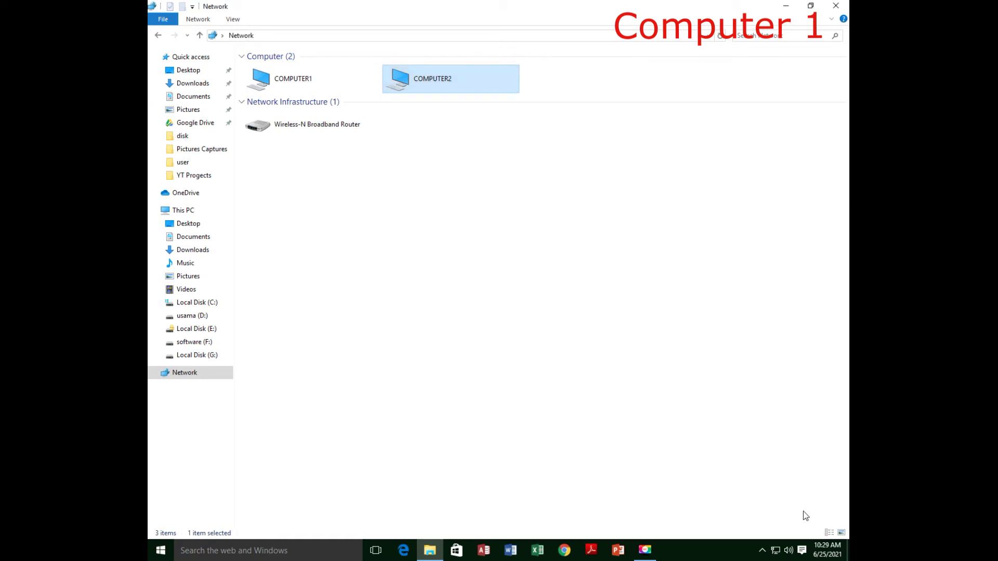
{"action": "left_click", "coordinate": [728, 403]}
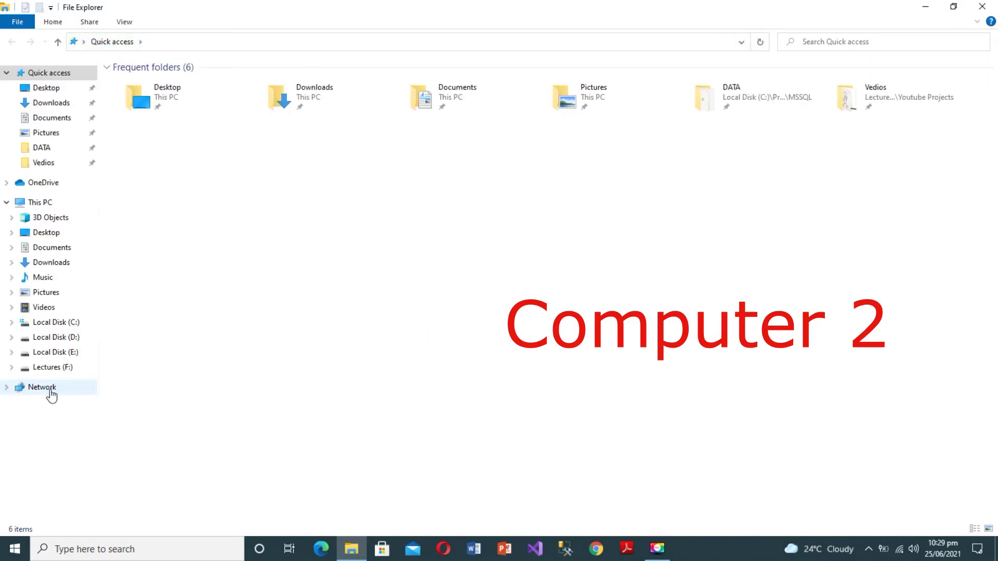
Step: Turn on network discovery and file sharing in the Network view, then open COMPUTER2
{"action": "left_click", "coordinate": [49, 389]}
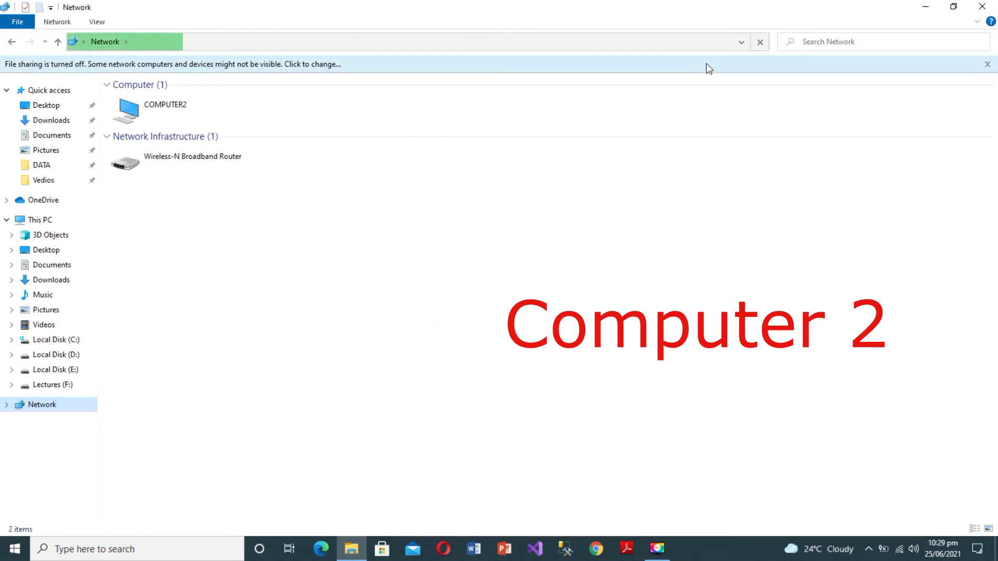
{"action": "left_click", "coordinate": [708, 68]}
{"action": "left_click", "coordinate": [739, 69]}
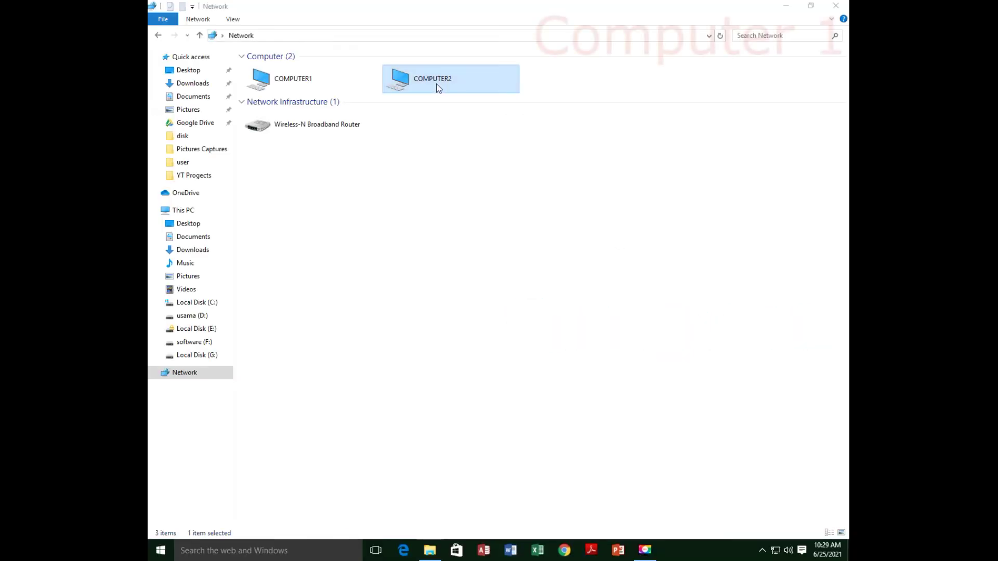
{"action": "double_click", "coordinate": [438, 88]}
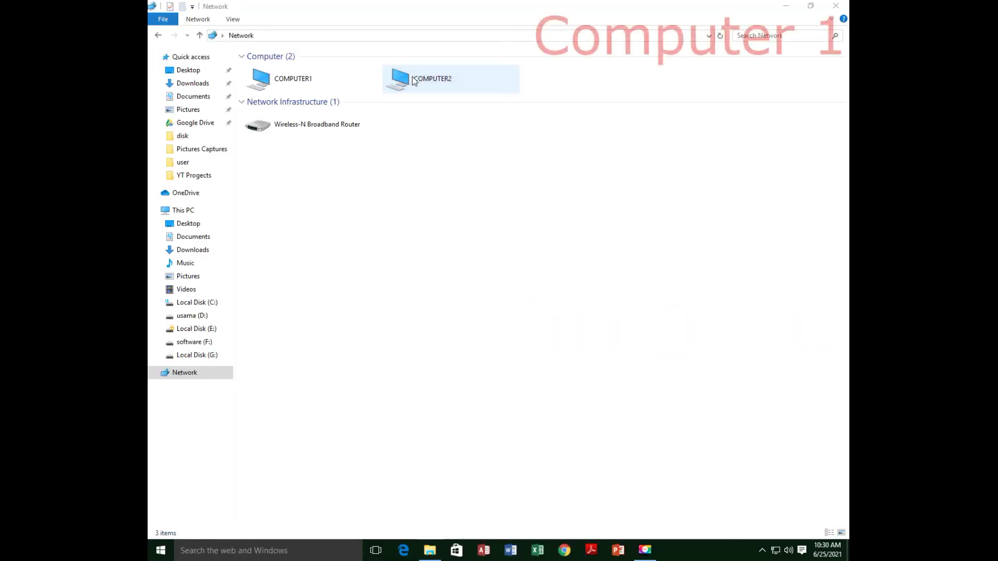
Step: Sign in to COMPUTER2 with the network user name and password, then return to Network
{"action": "left_click", "coordinate": [449, 280]}
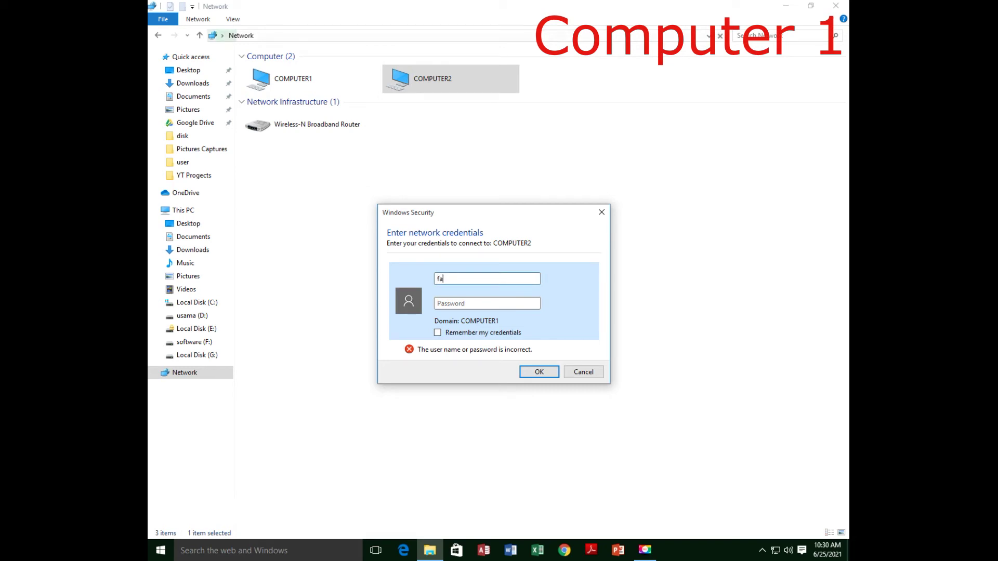
{"action": "left_click", "coordinate": [450, 305]}
{"action": "left_click", "coordinate": [538, 371]}
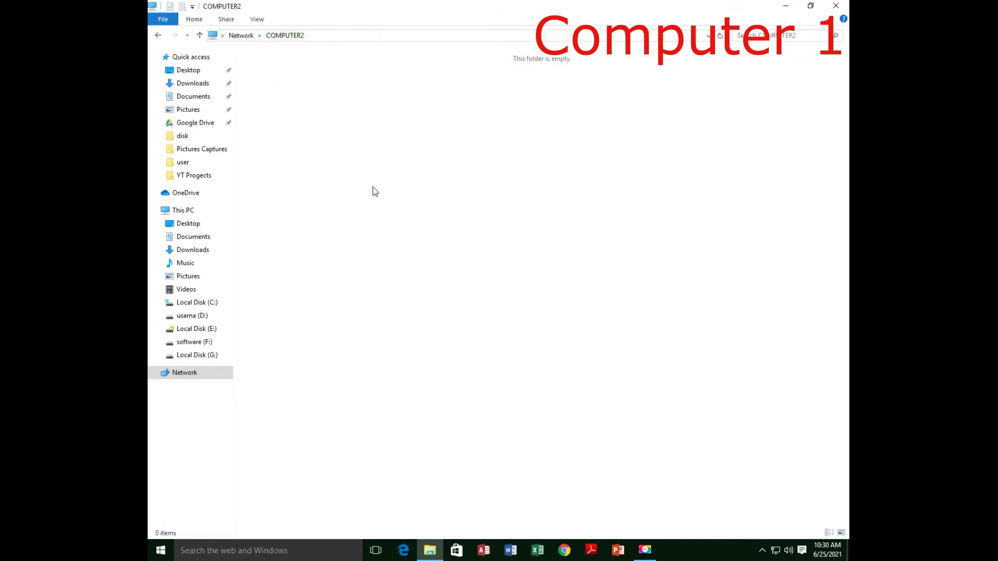
{"action": "left_click", "coordinate": [240, 36]}
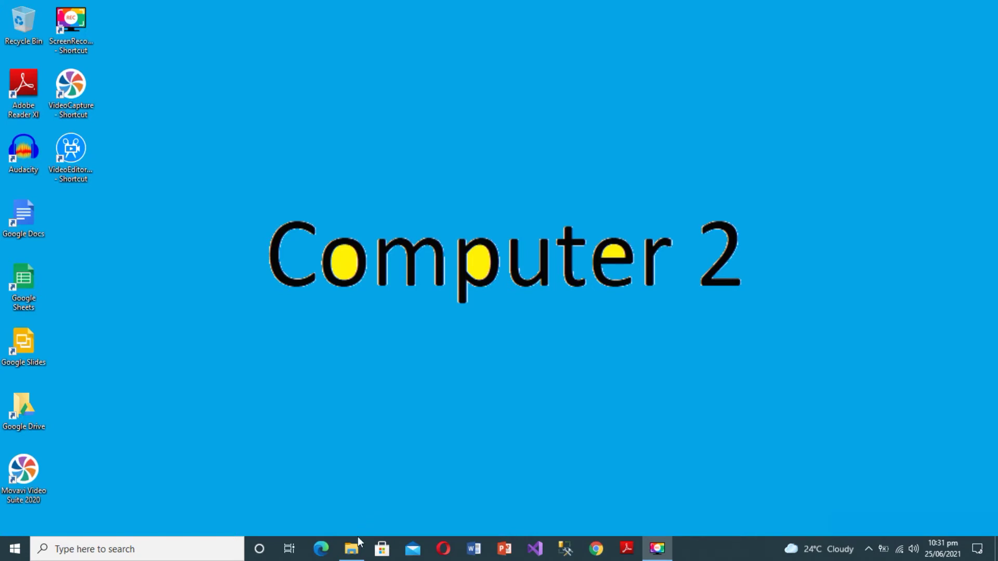
Step: Open the Advanced Sharing settings in the Lectures (F:) drive's Properties
{"action": "left_click", "coordinate": [352, 550]}
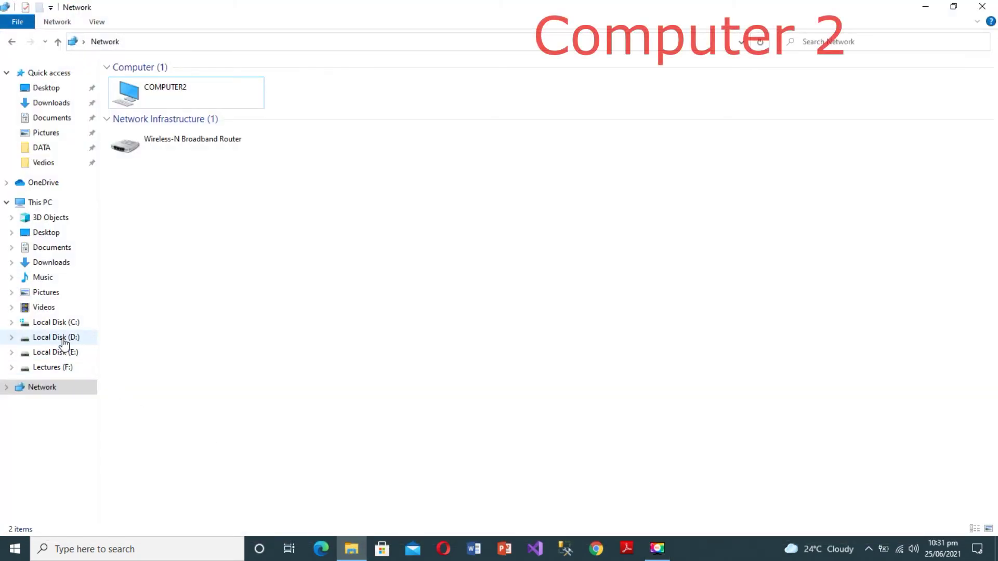
{"action": "right_click", "coordinate": [61, 367]}
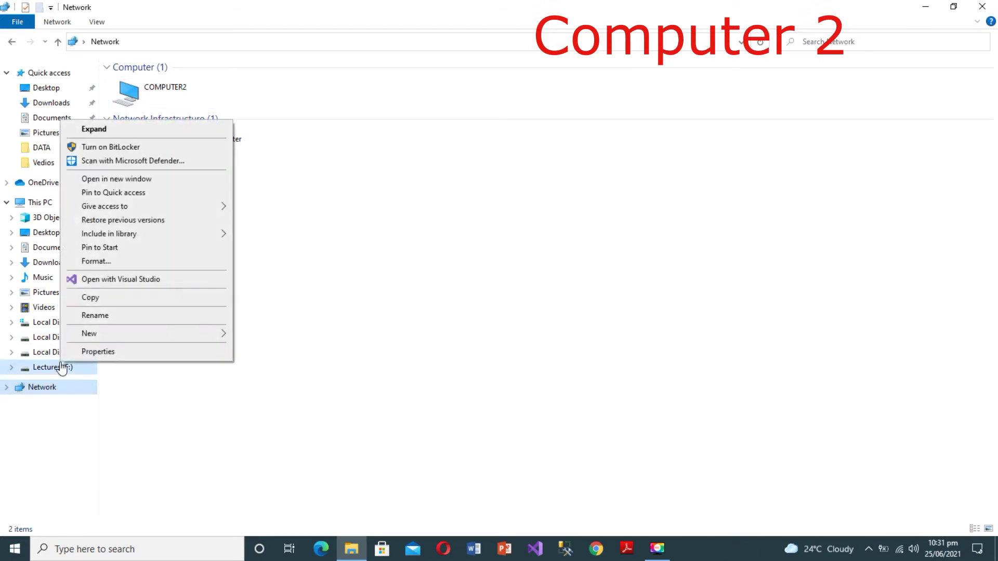
{"action": "left_click", "coordinate": [112, 352]}
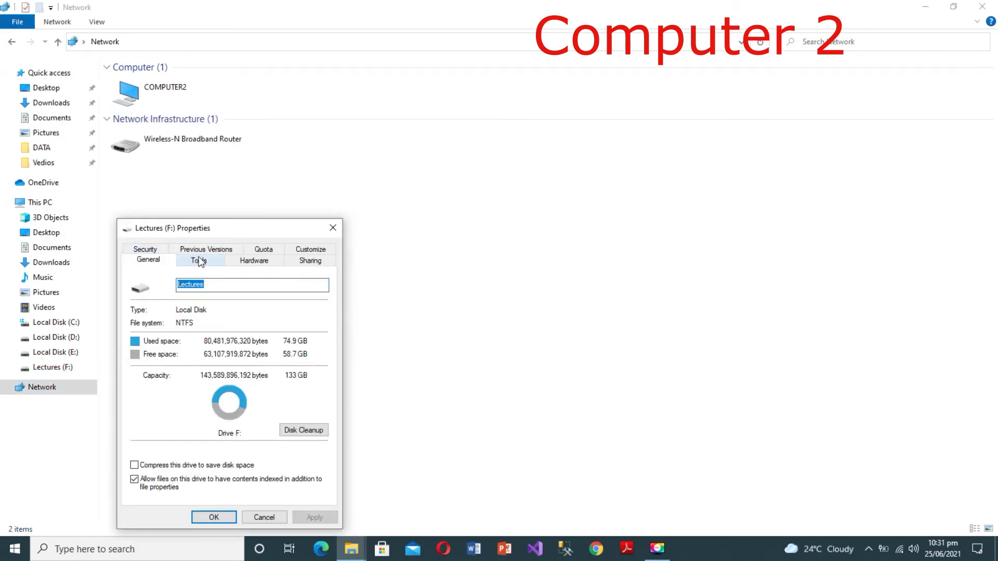
{"action": "left_click", "coordinate": [306, 263]}
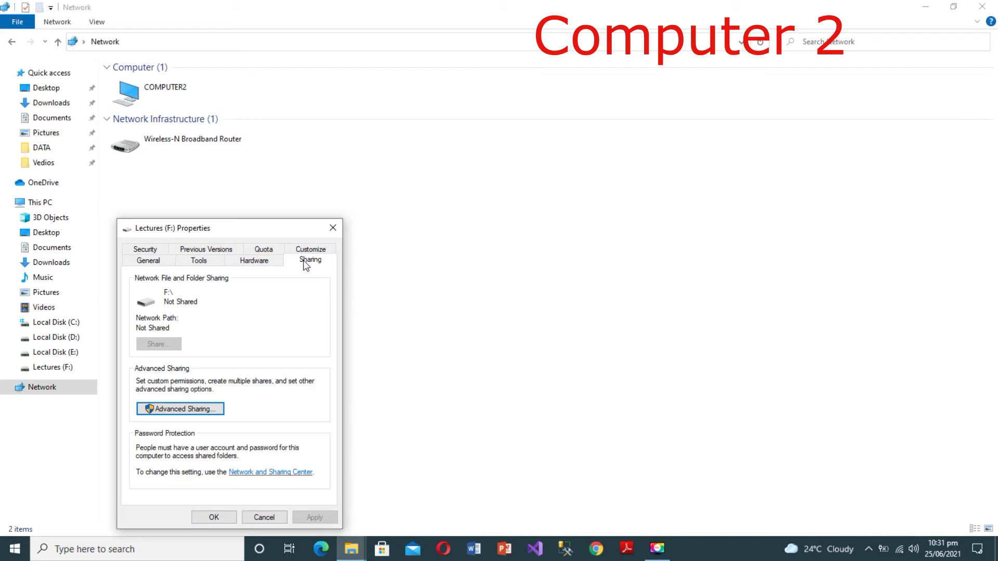
{"action": "left_click", "coordinate": [171, 408]}
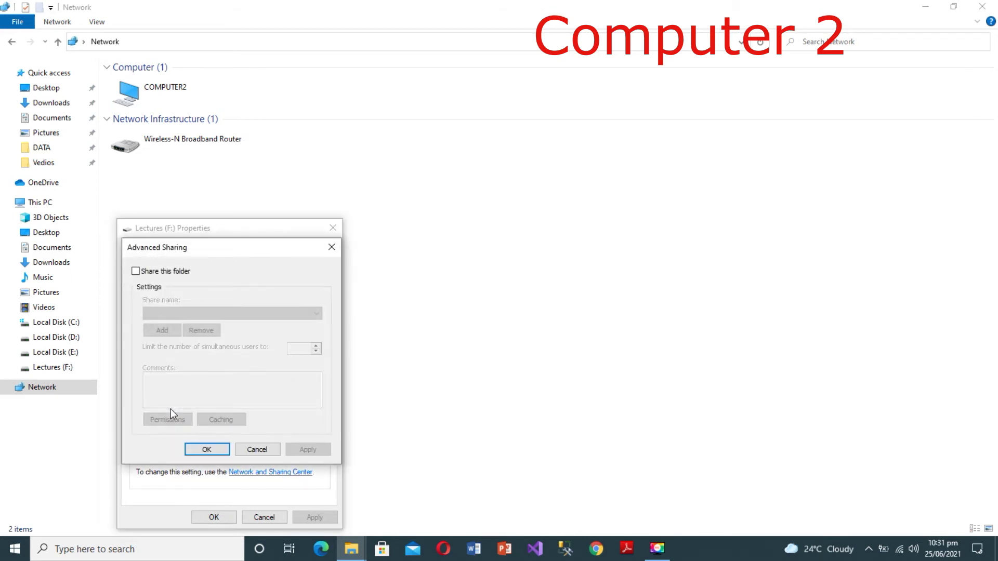
Step: Share the drive as F with Full Control allowed for Everyone, and close Properties
{"action": "left_click", "coordinate": [136, 271]}
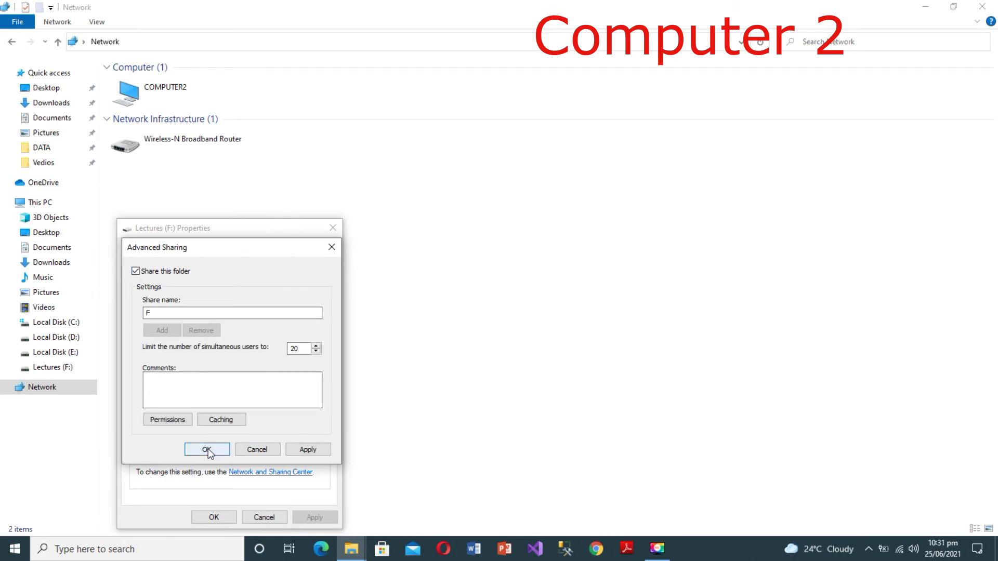
{"action": "left_click", "coordinate": [167, 419]}
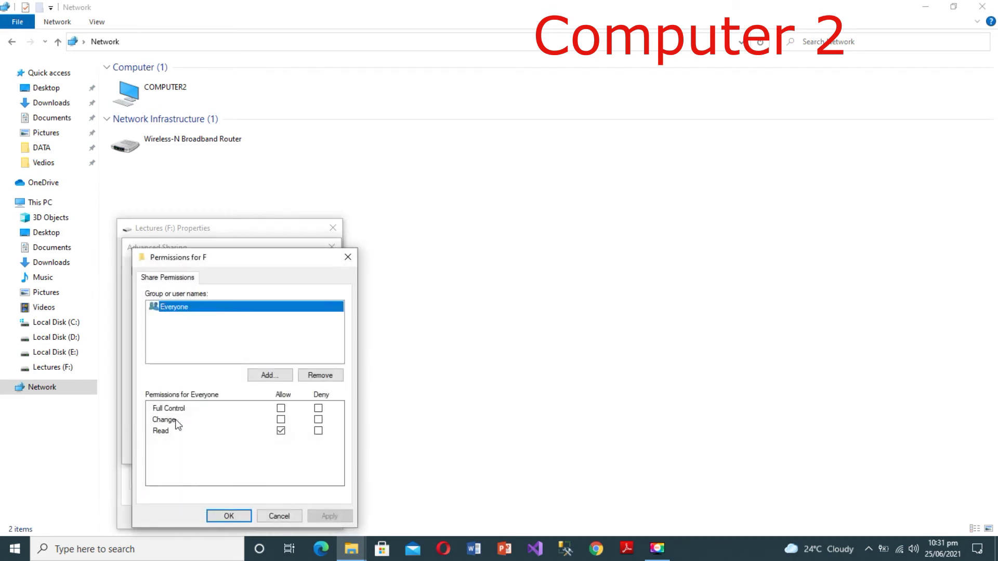
{"action": "left_click", "coordinate": [281, 408]}
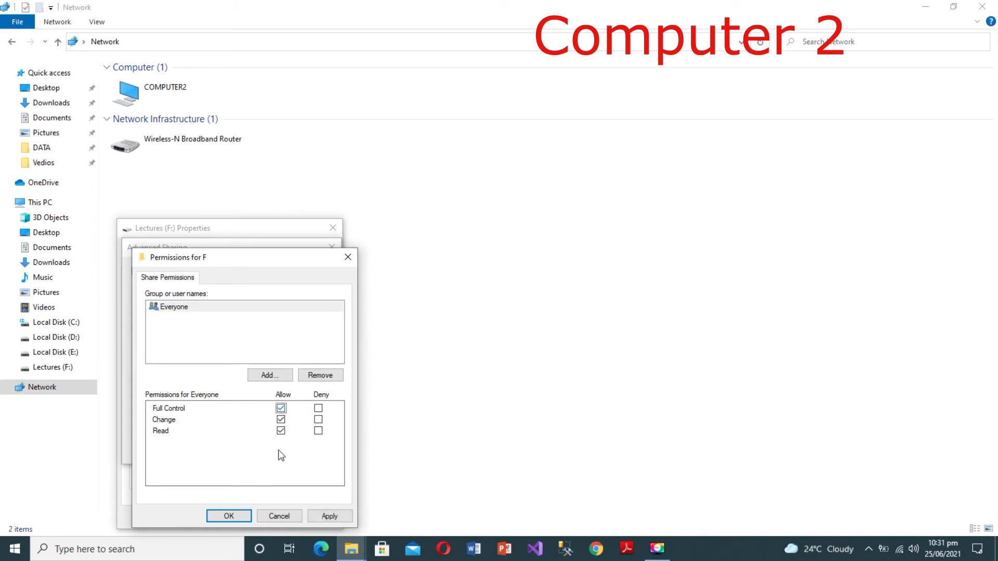
{"action": "left_click", "coordinate": [227, 516]}
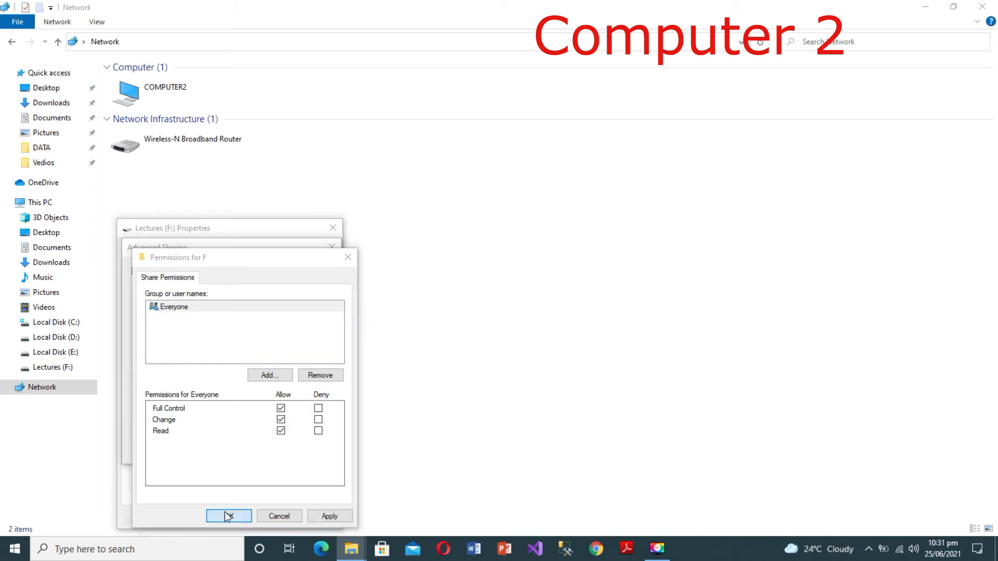
{"action": "left_click", "coordinate": [207, 450]}
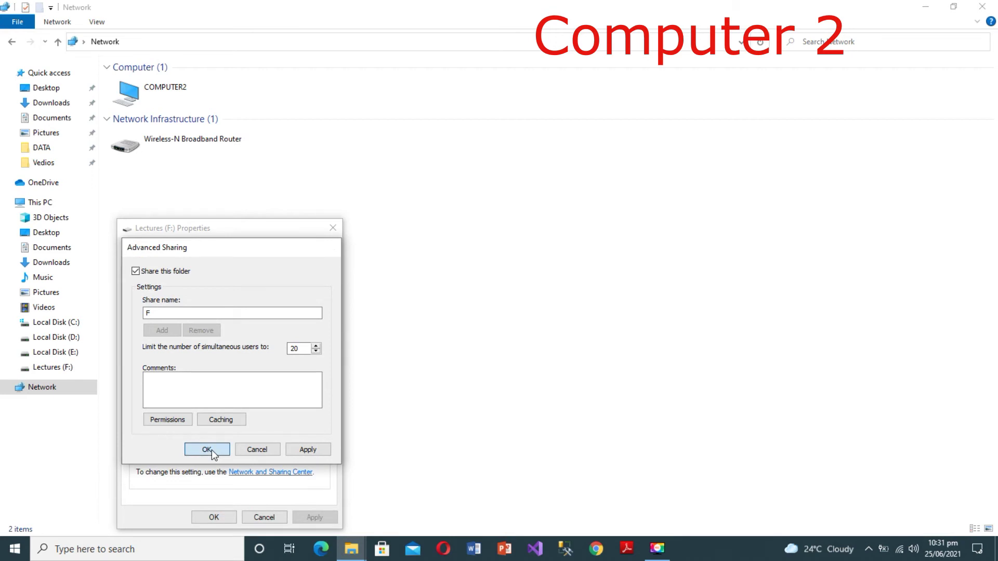
{"action": "left_click", "coordinate": [211, 516]}
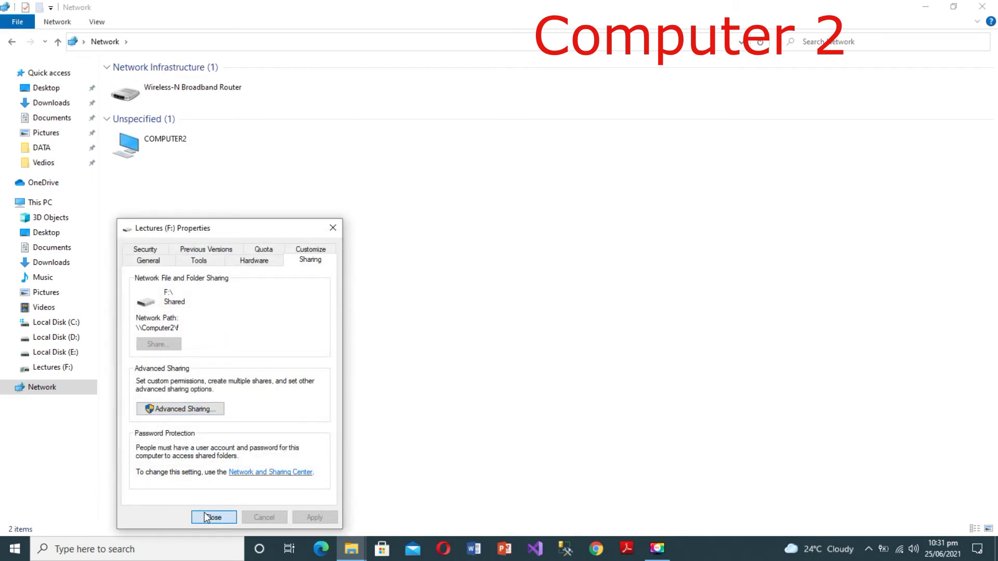
{"action": "left_click", "coordinate": [207, 285]}
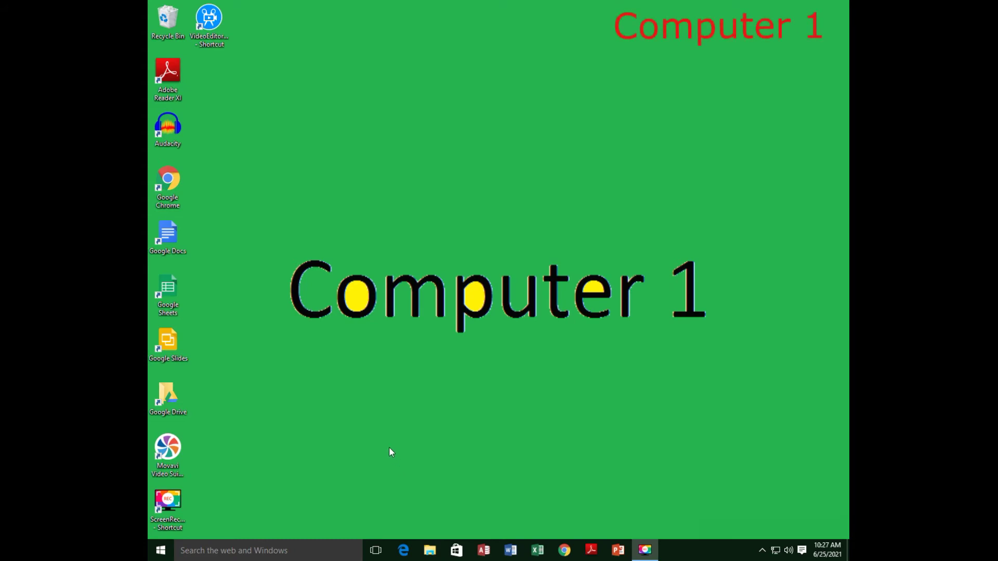
Step: From Computer 1, browse COMPUTER2's shared f folder and its Youtube Projects folder, then return to COMPUTER2
{"action": "key", "text": "super+e"}
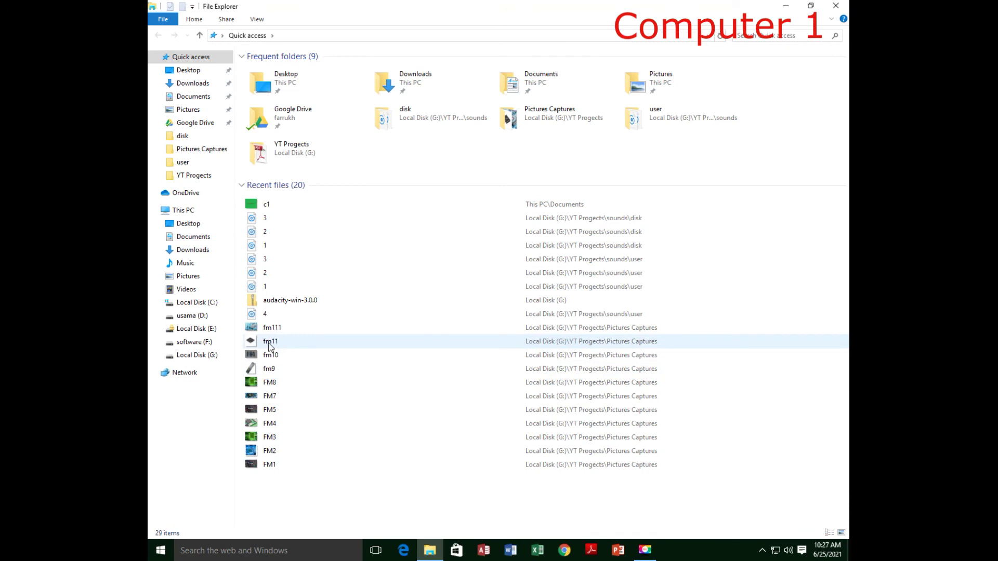
{"action": "left_click", "coordinate": [182, 377]}
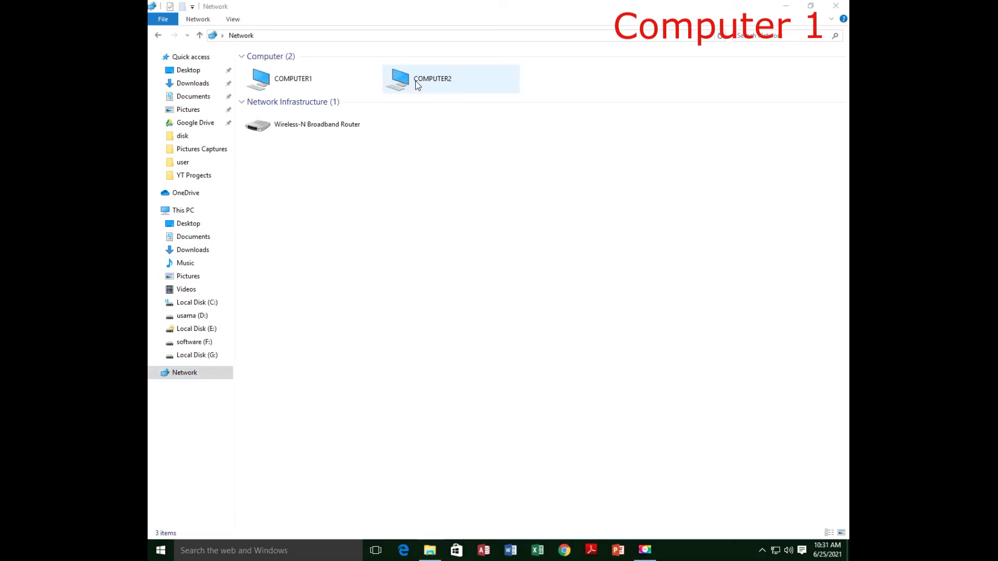
{"action": "double_click", "coordinate": [416, 80]}
{"action": "double_click", "coordinate": [262, 78]}
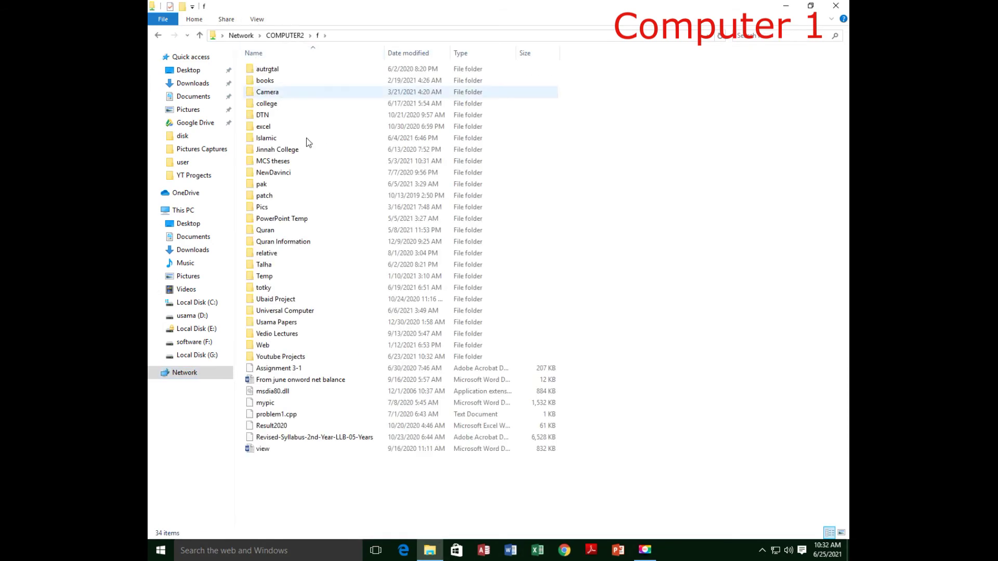
{"action": "left_click", "coordinate": [271, 161]}
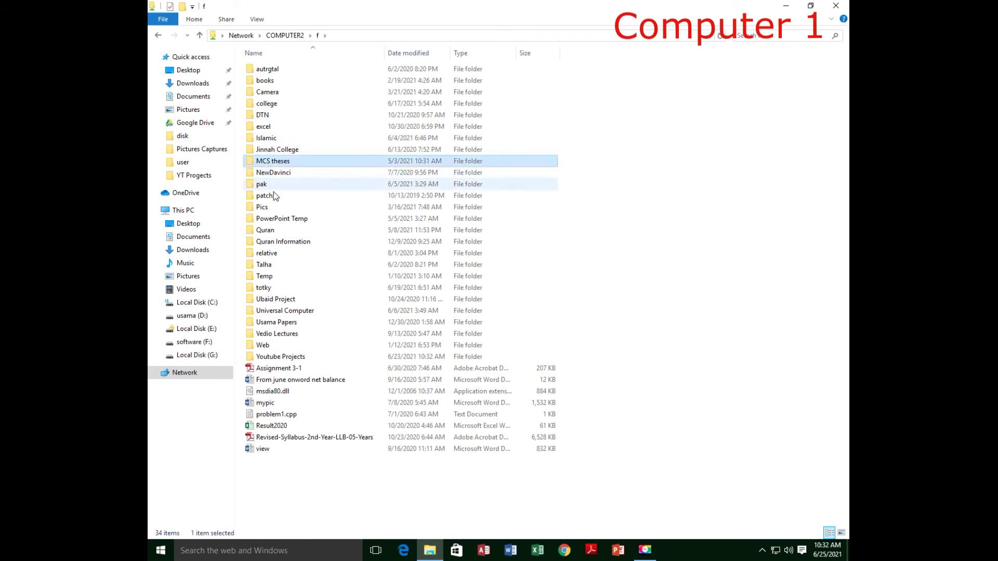
{"action": "double_click", "coordinate": [270, 356]}
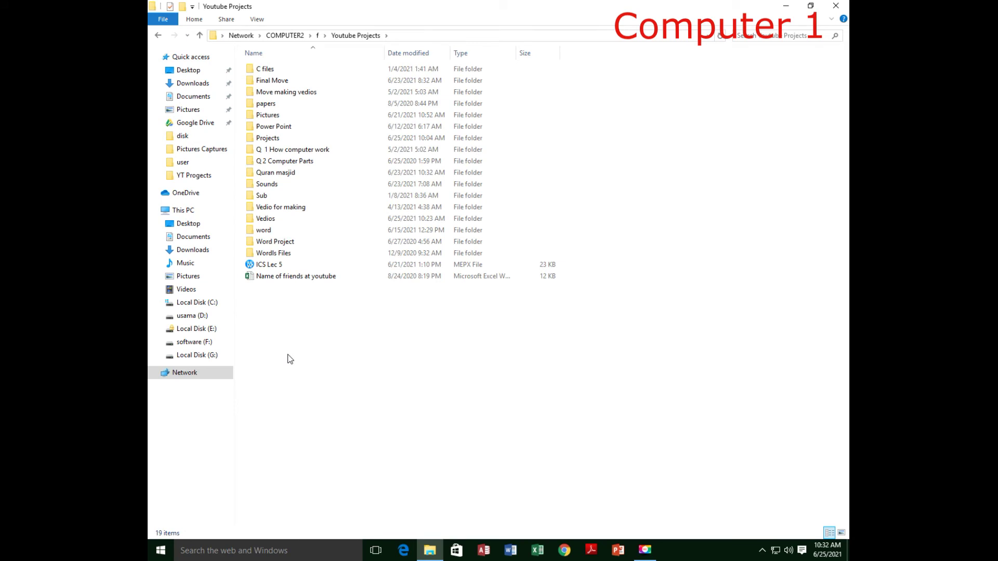
{"action": "left_click", "coordinate": [292, 36]}
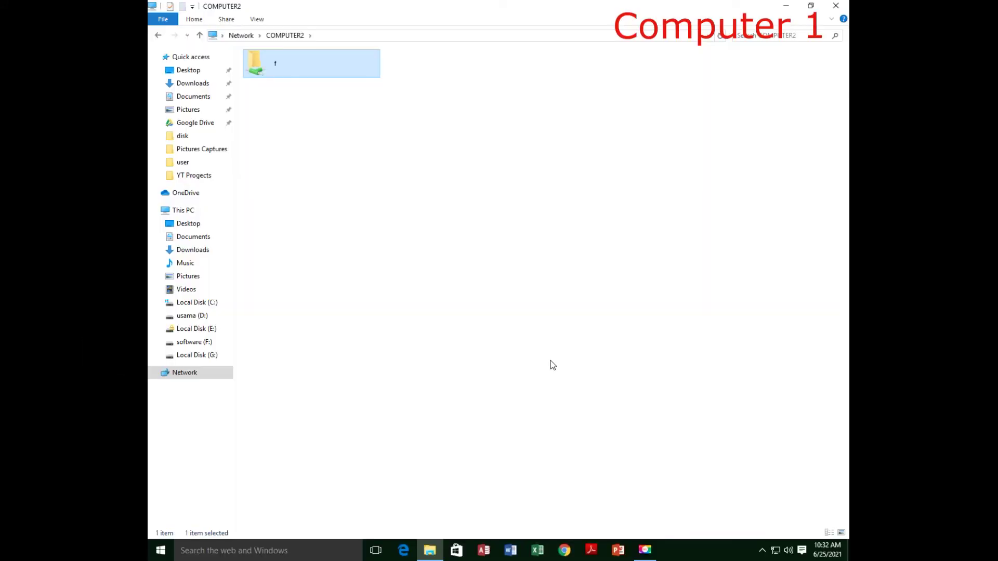
{"action": "left_click", "coordinate": [513, 341]}
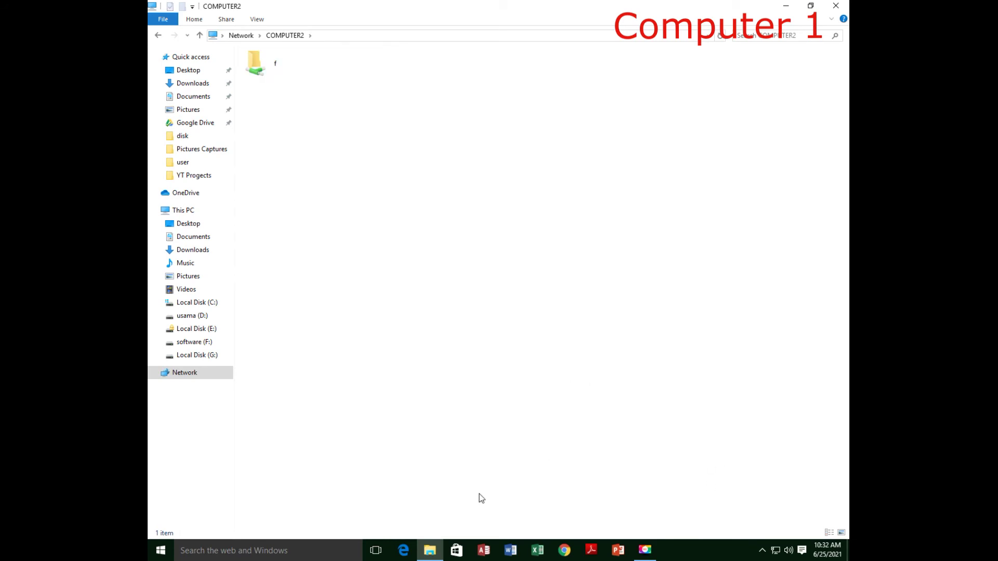
{"action": "left_click", "coordinate": [436, 552]}
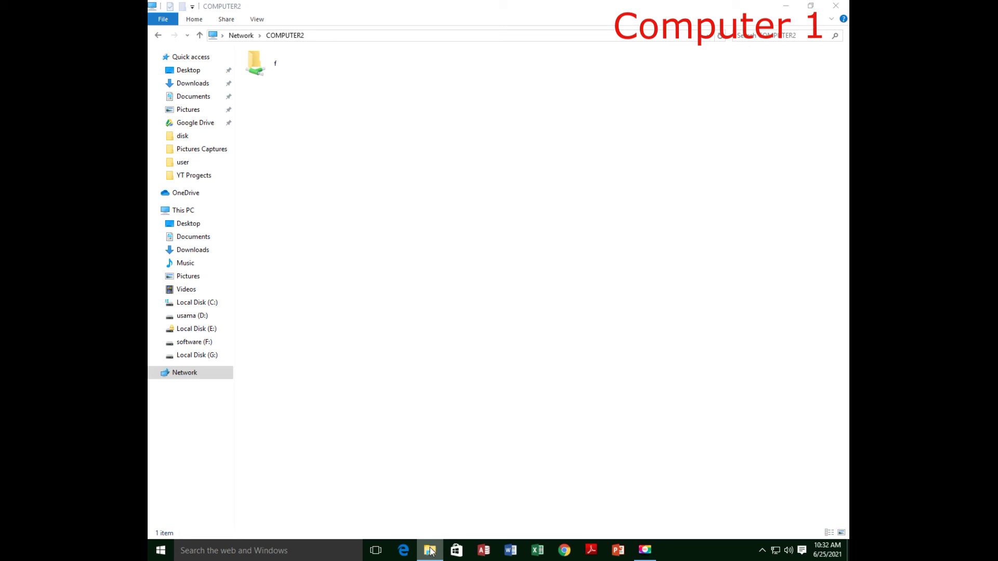
Step: In a new Explorer window, copy the network folder from G:\YT Progects\videos
{"action": "right_click", "coordinate": [430, 551]}
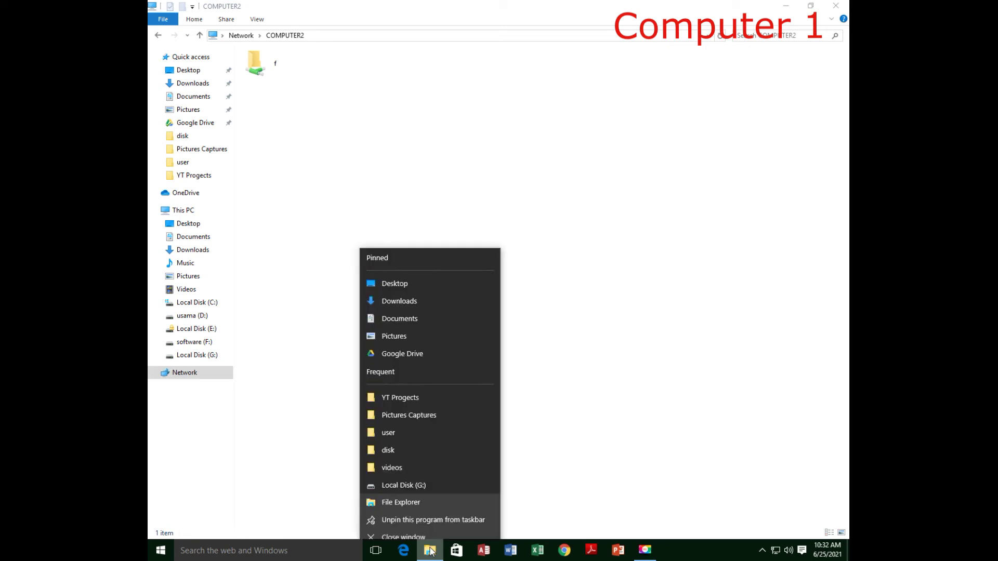
{"action": "left_click", "coordinate": [421, 497]}
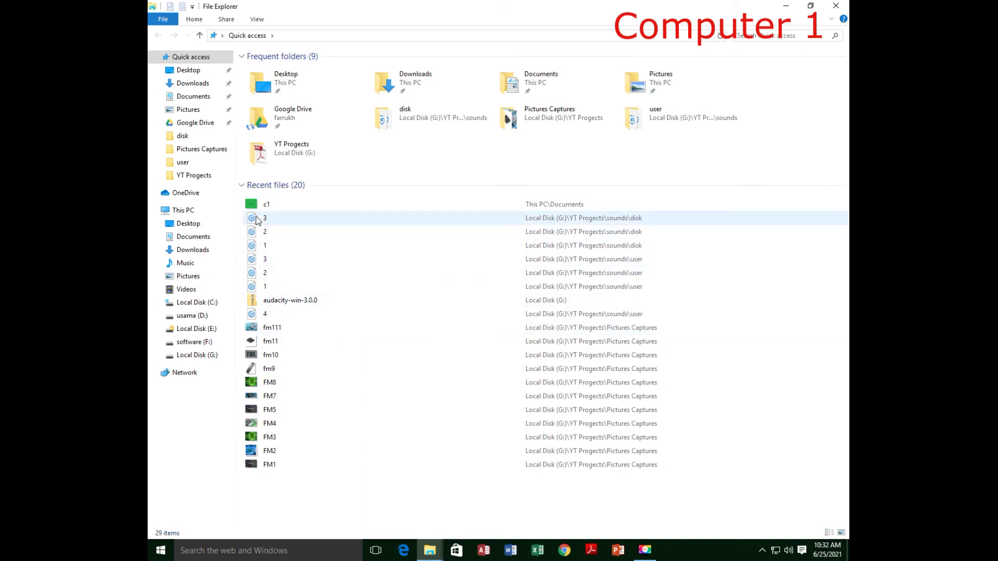
{"action": "left_click", "coordinate": [198, 356]}
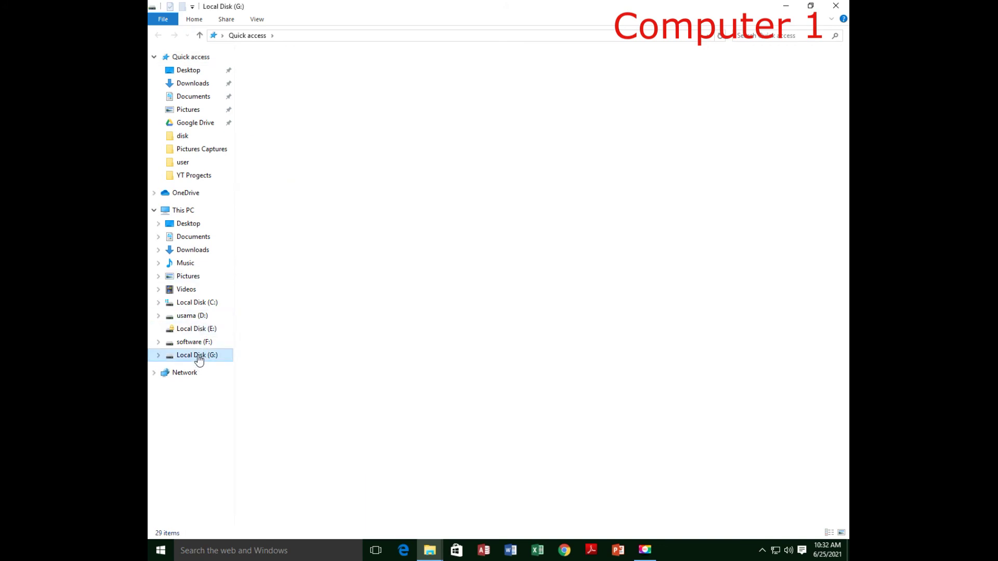
{"action": "double_click", "coordinate": [272, 346]}
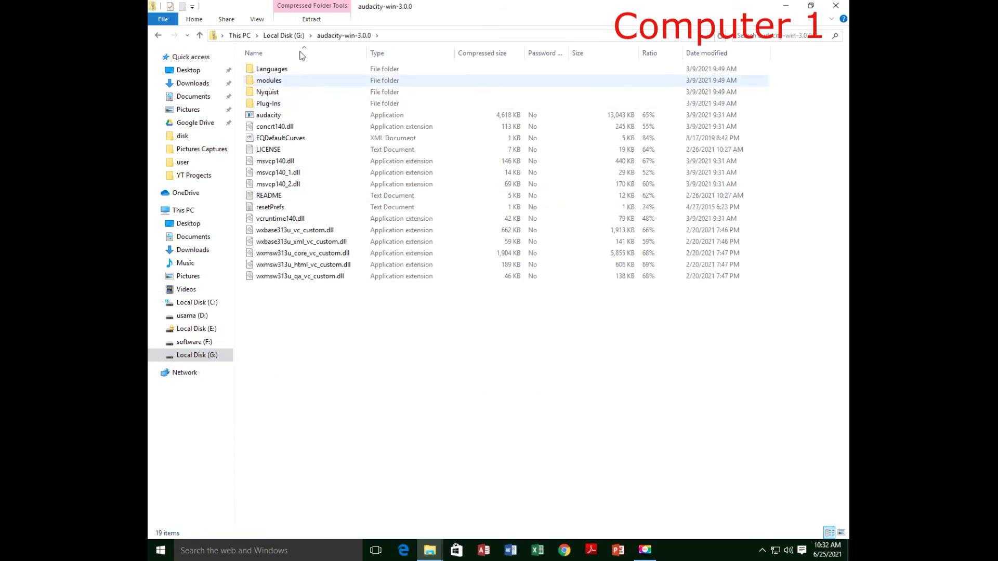
{"action": "key", "text": "BackSpace"}
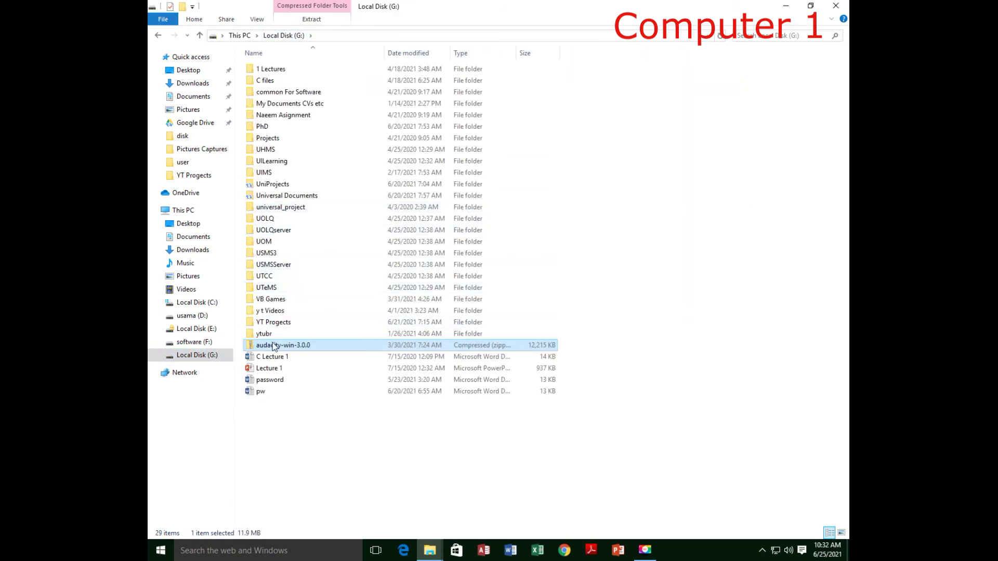
{"action": "double_click", "coordinate": [274, 323]}
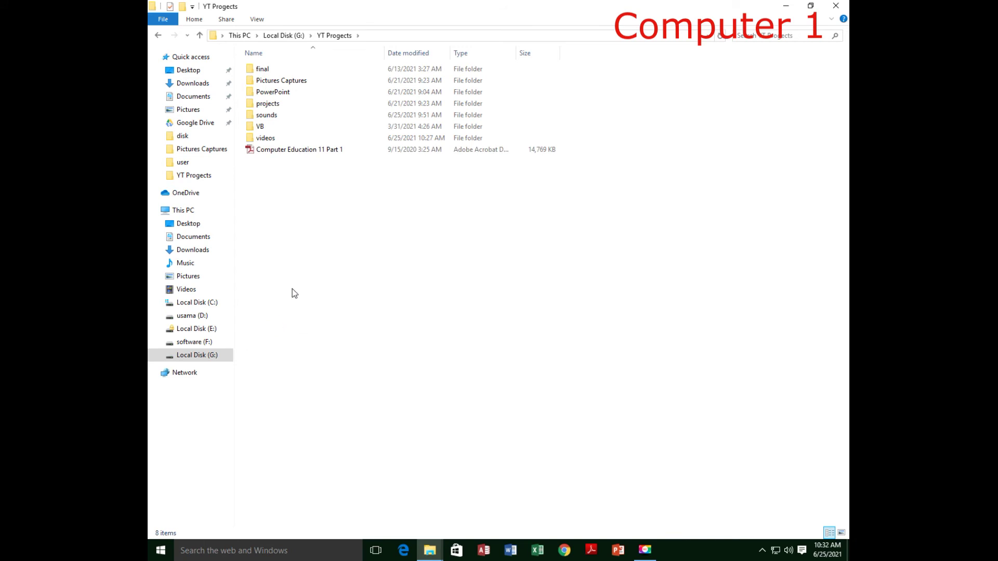
{"action": "double_click", "coordinate": [265, 138]}
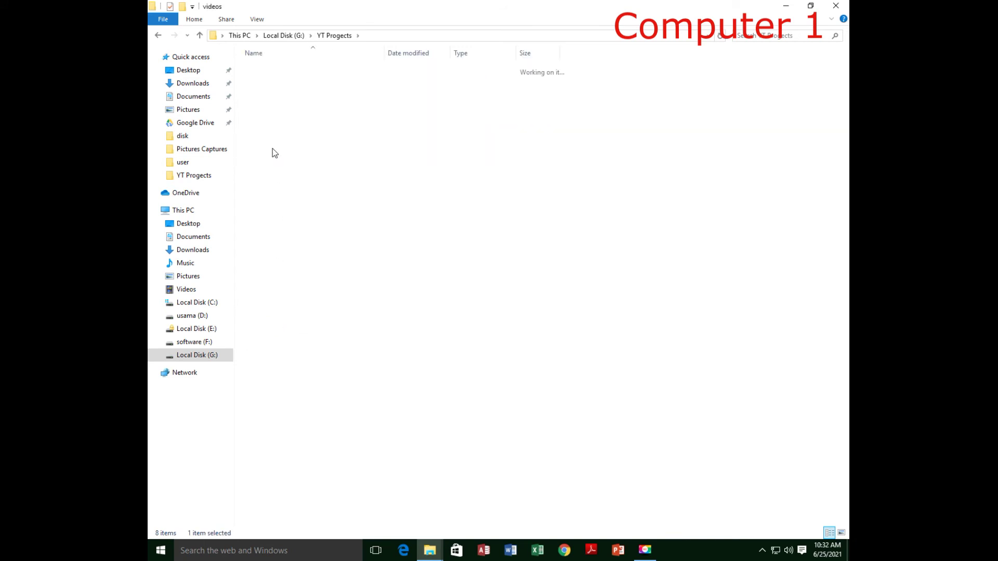
{"action": "left_click", "coordinate": [274, 115]}
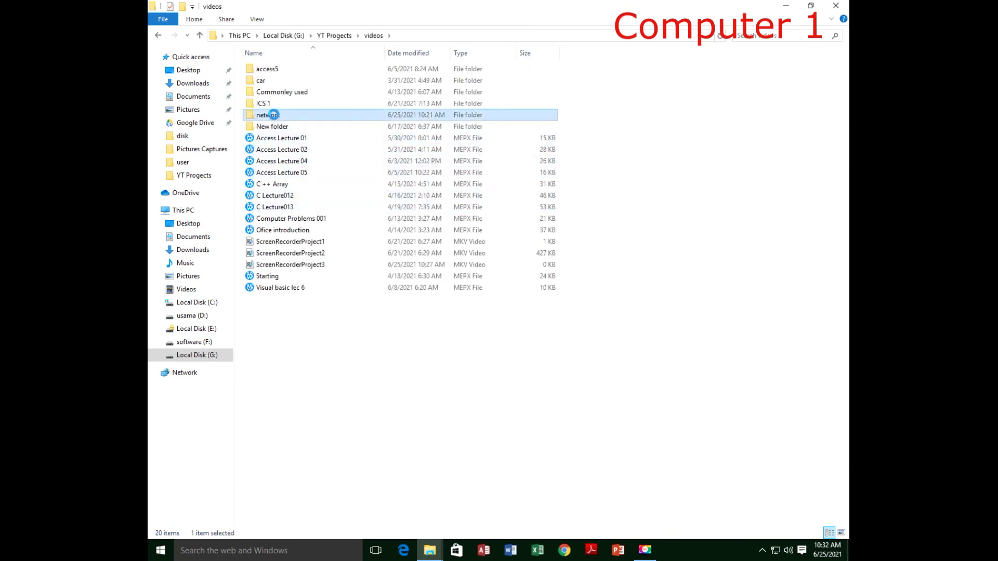
{"action": "right_click", "coordinate": [273, 114]}
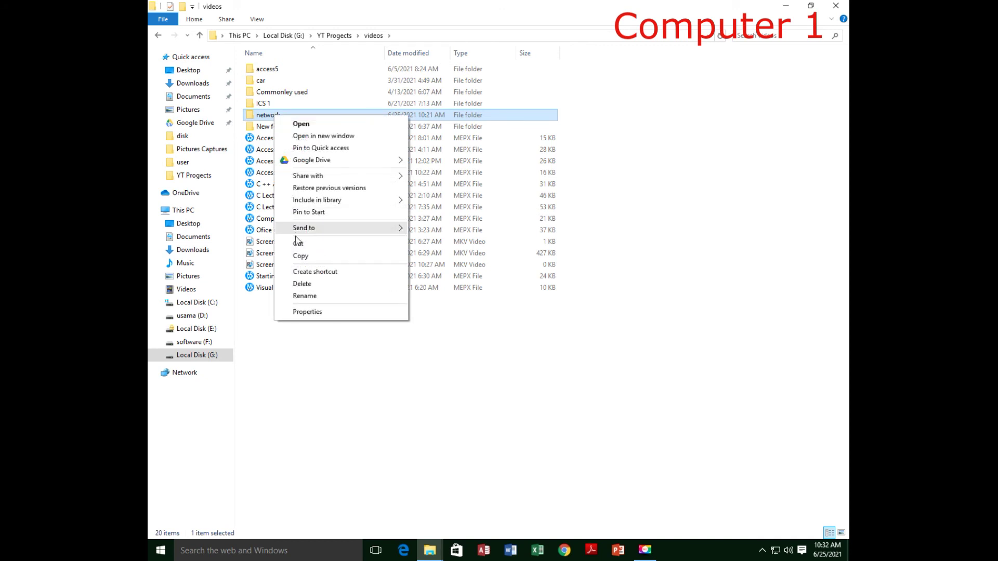
{"action": "left_click", "coordinate": [313, 256]}
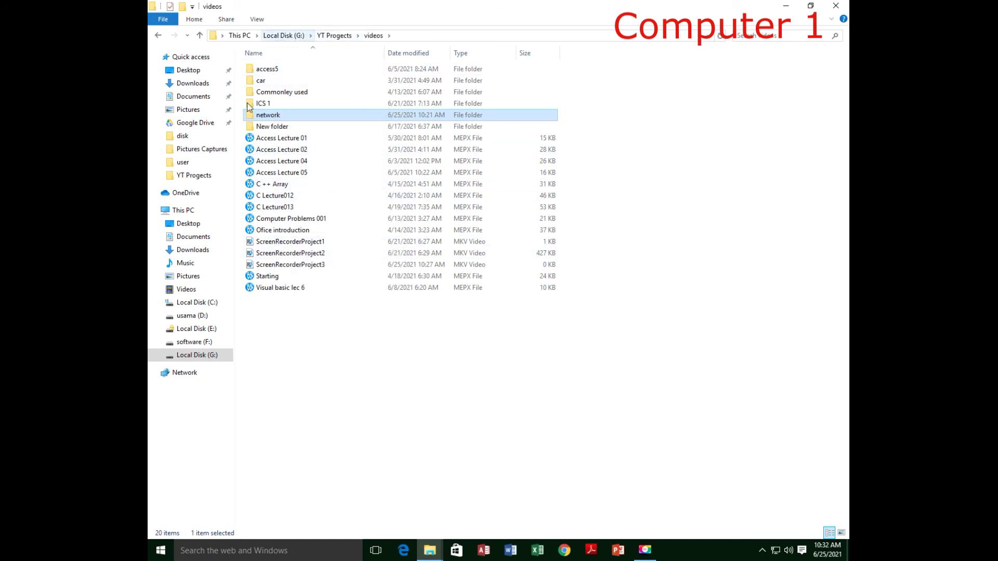
Step: Open the shared folder f on COMPUTER2 through Network
{"action": "left_click", "coordinate": [185, 373]}
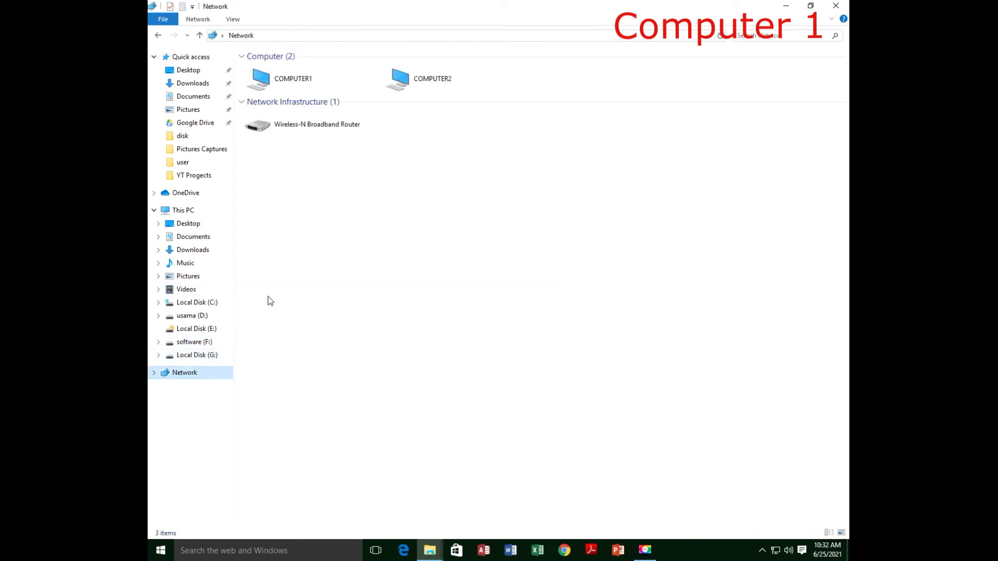
{"action": "double_click", "coordinate": [411, 79]}
{"action": "left_click", "coordinate": [253, 63]}
{"action": "double_click", "coordinate": [254, 63]}
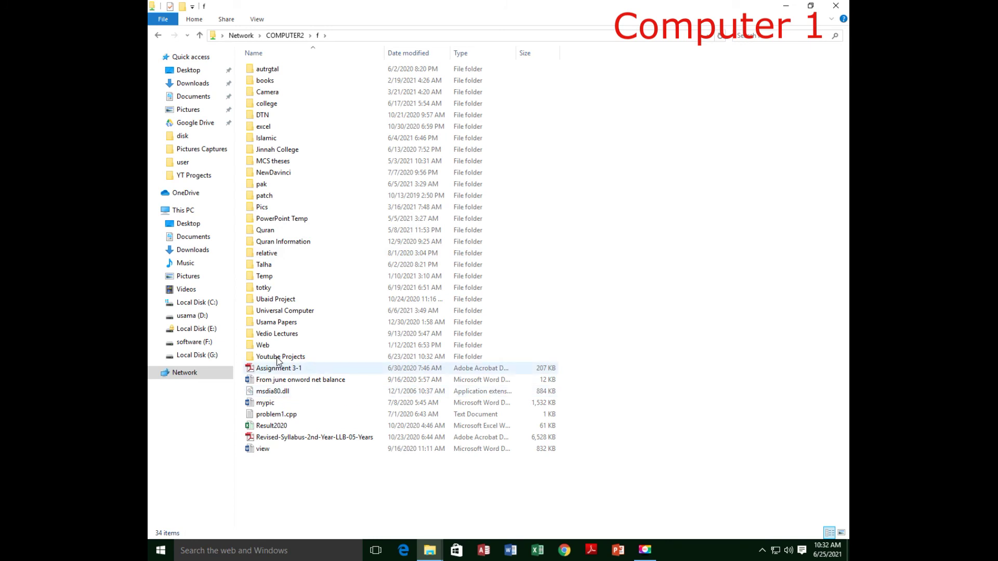
Step: Paste the network folder into Youtube Projects on COMPUTER2's shared f drive
{"action": "double_click", "coordinate": [278, 358]}
{"action": "right_click", "coordinate": [324, 344]}
{"action": "left_click", "coordinate": [366, 420]}
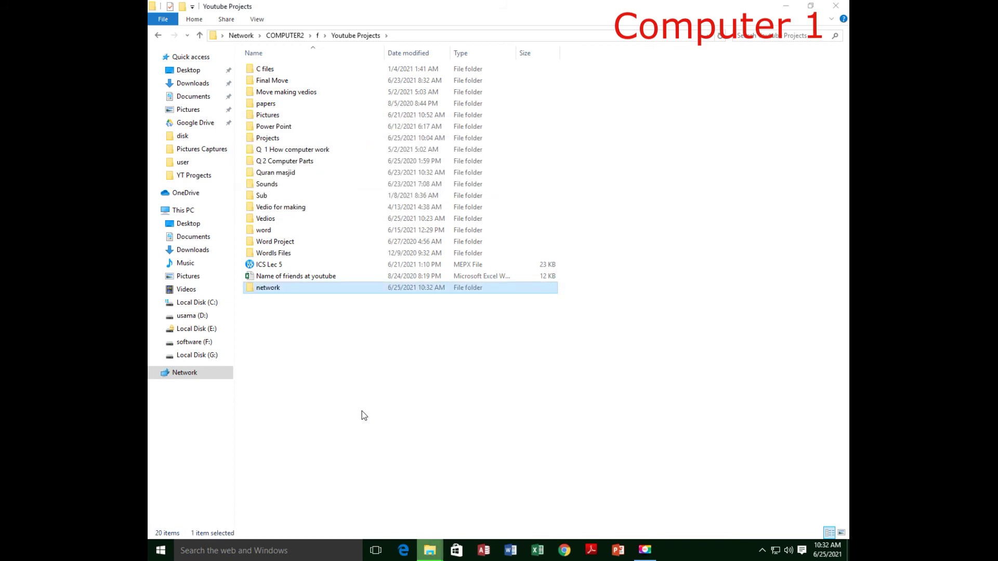
{"action": "left_click", "coordinate": [345, 371]}
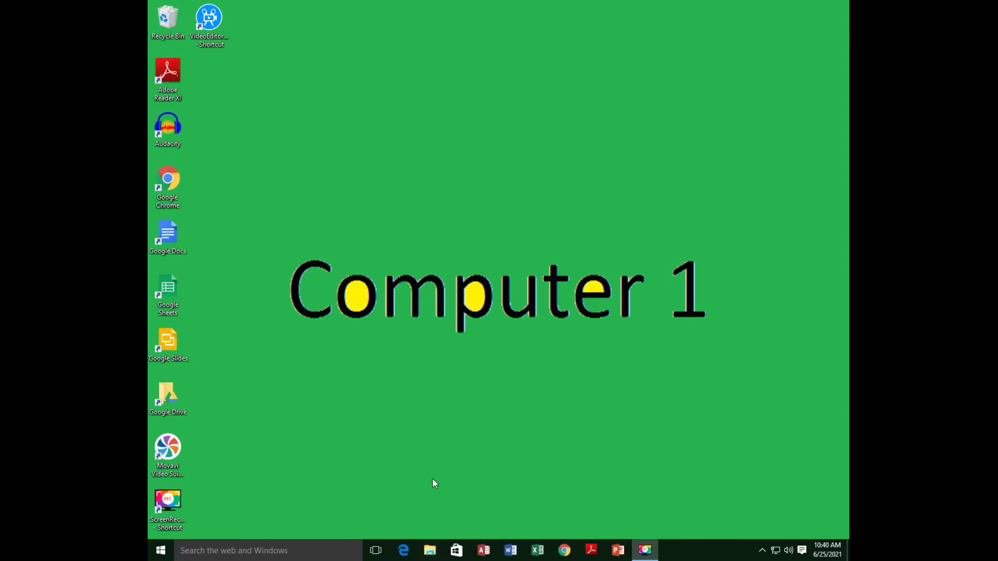
Step: Create a desktop shortcut to COMPUTER2's shared Youtube Projects folder, then close Explorer
{"action": "key", "text": "super+e"}
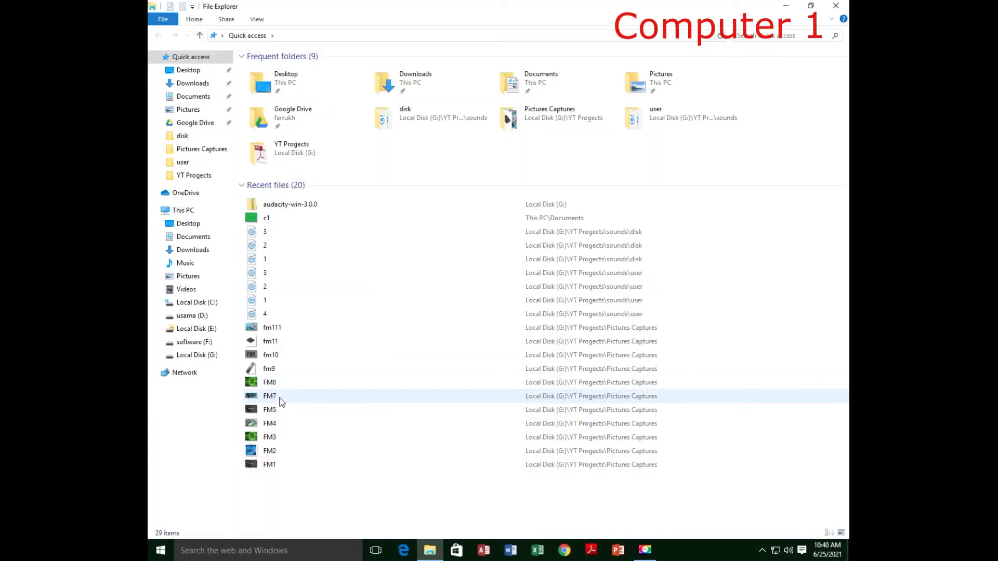
{"action": "left_click", "coordinate": [184, 373]}
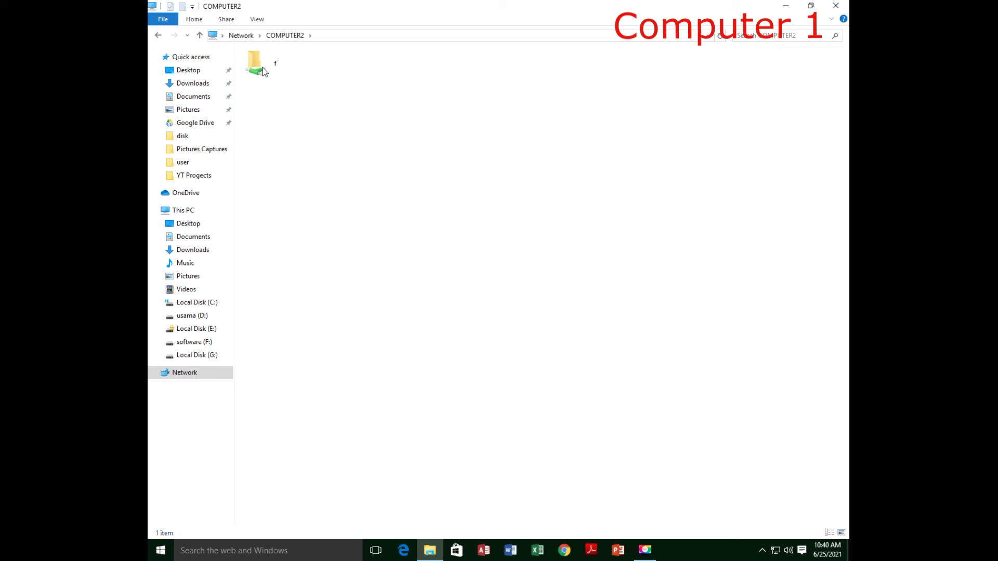
{"action": "right_click", "coordinate": [270, 356]}
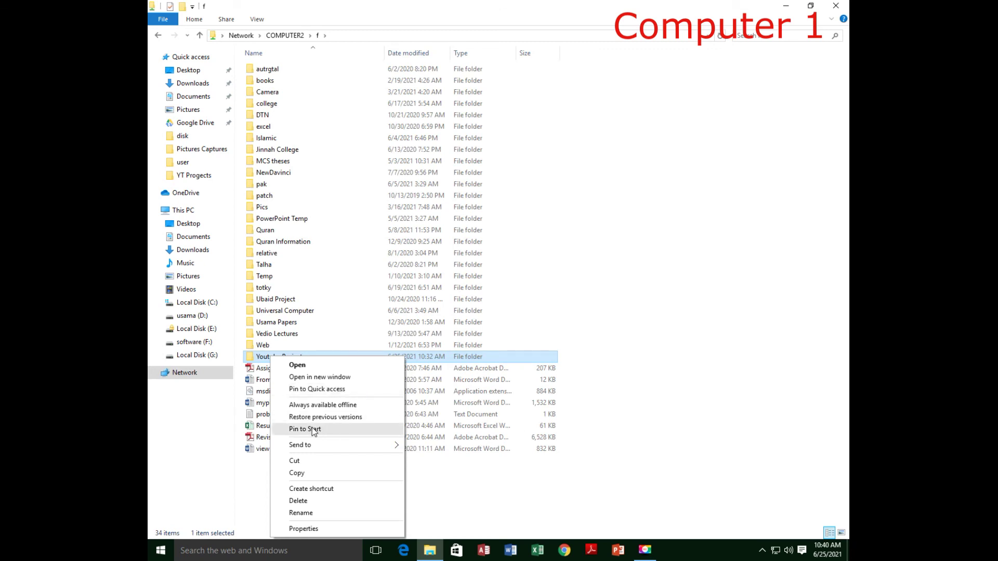
{"action": "mouse_move", "coordinate": [366, 446]}
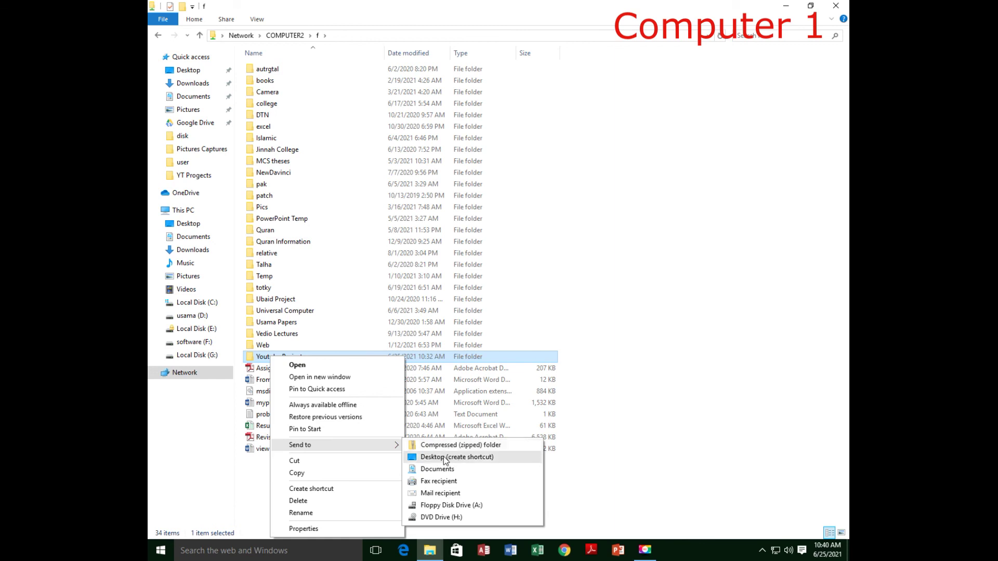
{"action": "left_click", "coordinate": [433, 457]}
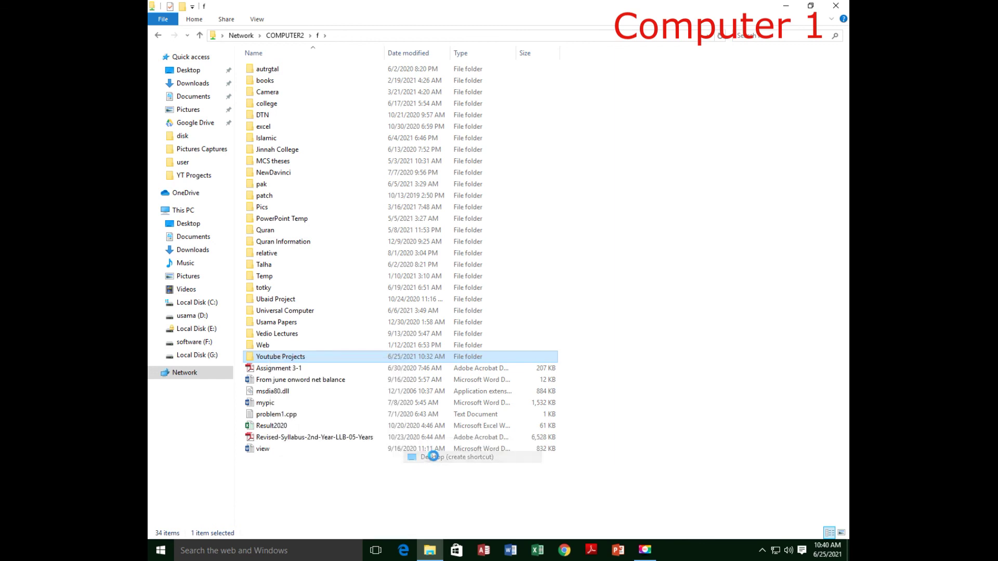
{"action": "left_click", "coordinate": [836, 6]}
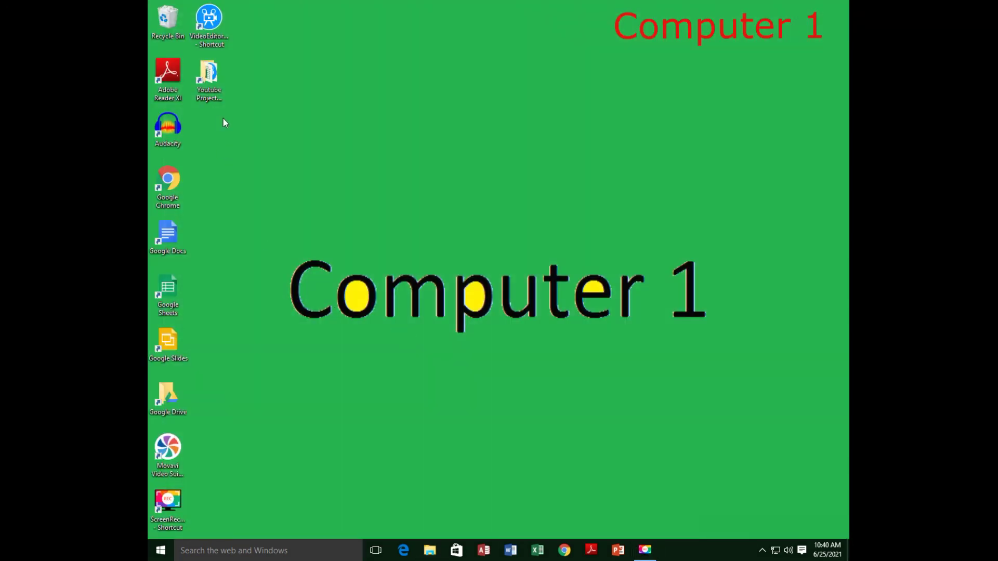
{"action": "double_click", "coordinate": [211, 78]}
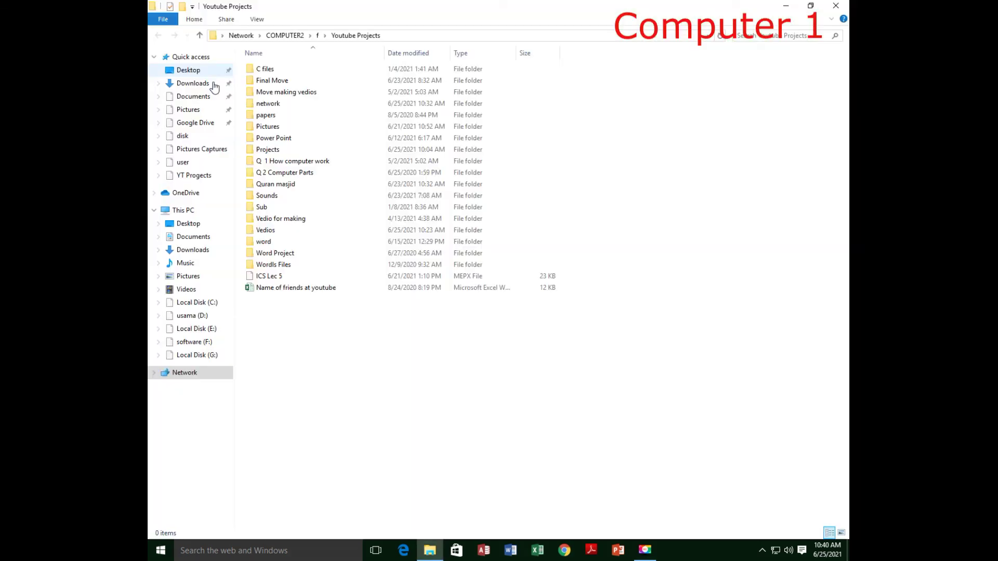
{"action": "left_click", "coordinate": [316, 35]}
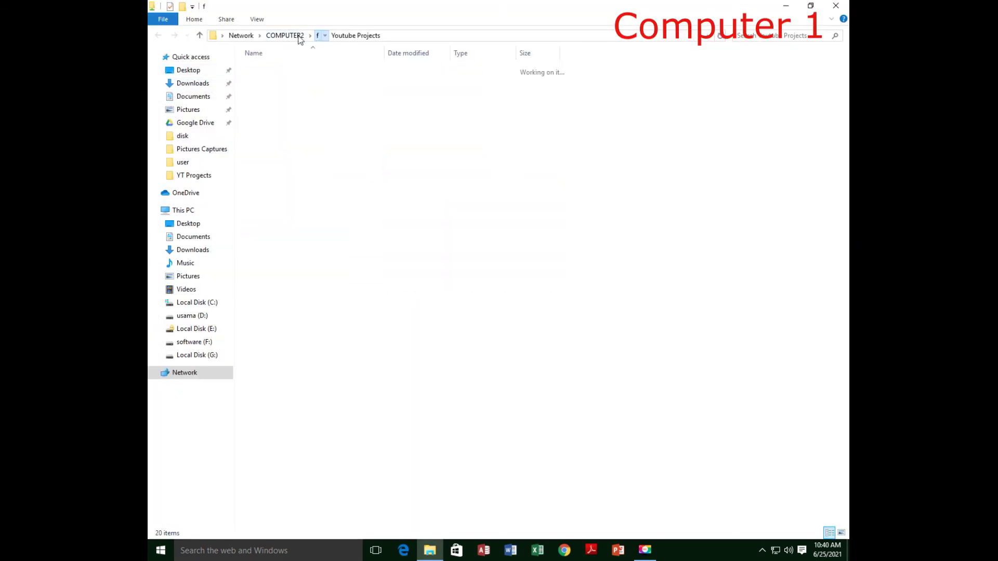
{"action": "left_click", "coordinate": [295, 35]}
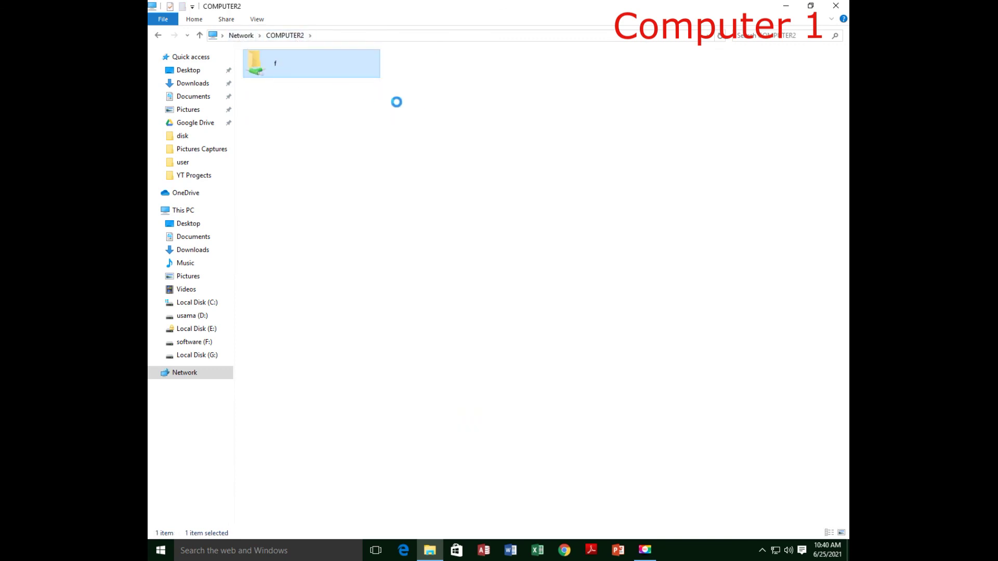
{"action": "key", "text": "alt+Up"}
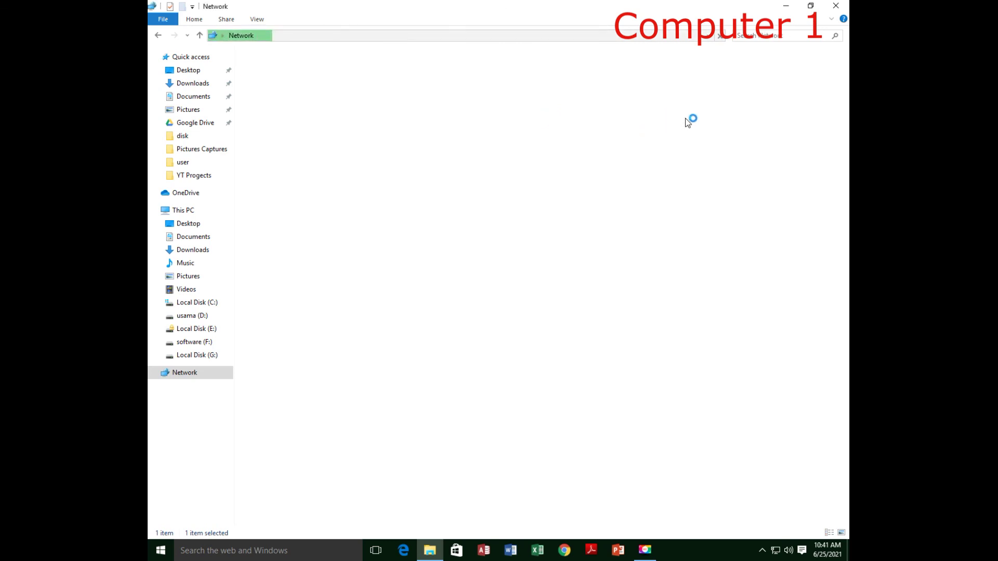
{"action": "left_click", "coordinate": [838, 5]}
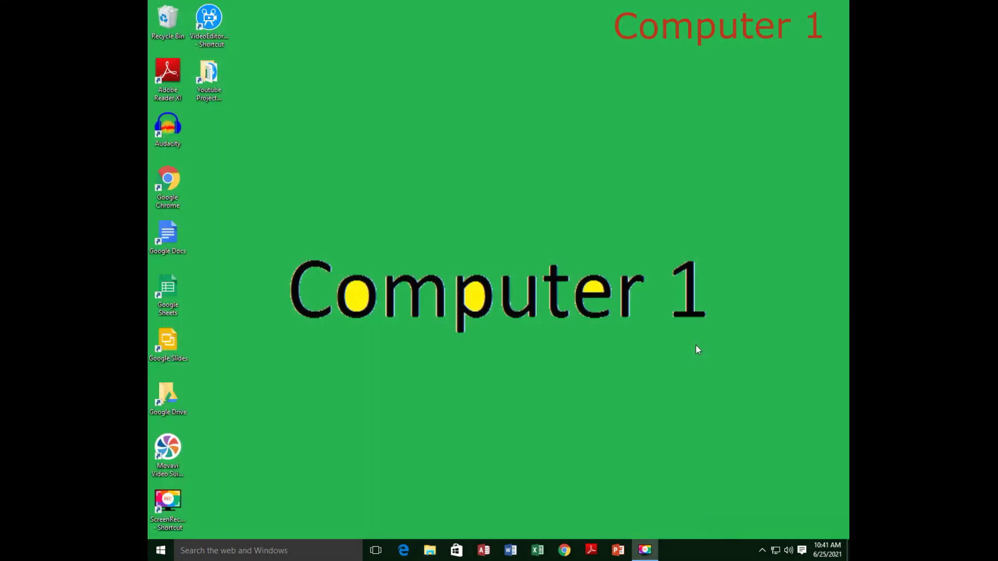